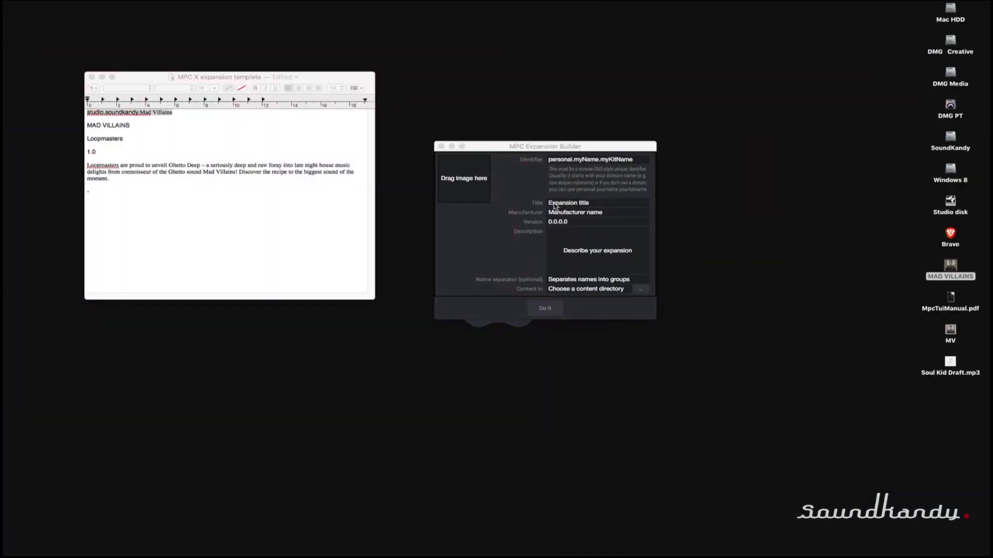
Step: Move the MPC Expansion Builder window up beside the expansion template document so both stay accessible
{"action": "left_click_drag", "start_coordinate": [594, 148], "coordinate": [602, 128]}
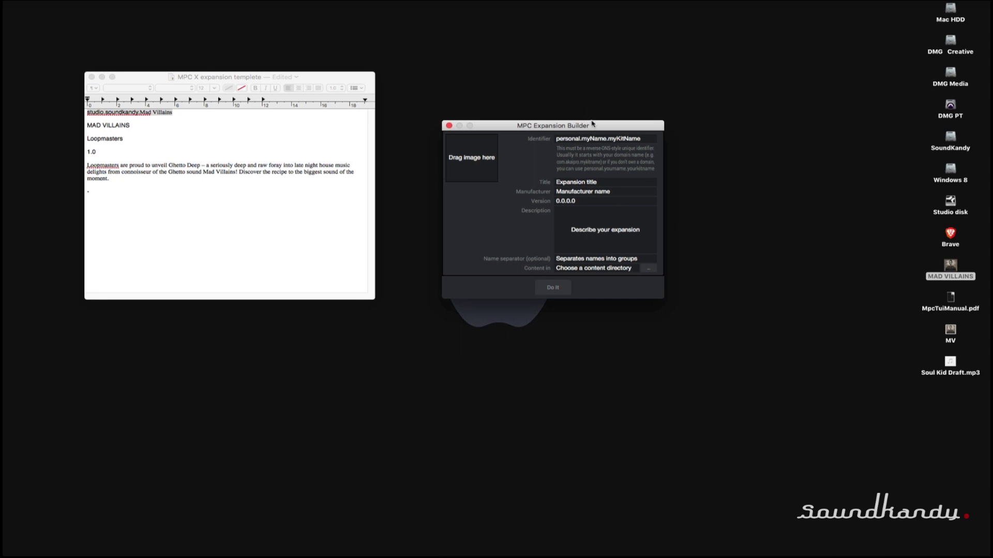
{"action": "left_click_drag", "start_coordinate": [594, 127], "coordinate": [597, 115]}
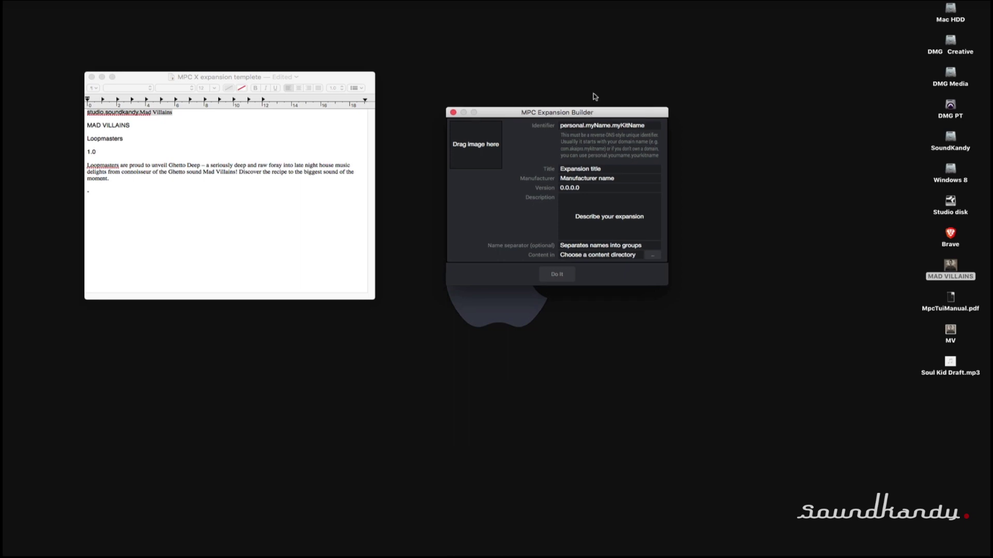
{"action": "mouse_move", "coordinate": [592, 114]}
{"action": "left_mouse_down"}
{"action": "mouse_move", "coordinate": [602, 112]}
{"action": "mouse_move", "coordinate": [590, 111]}
{"action": "left_mouse_up"}
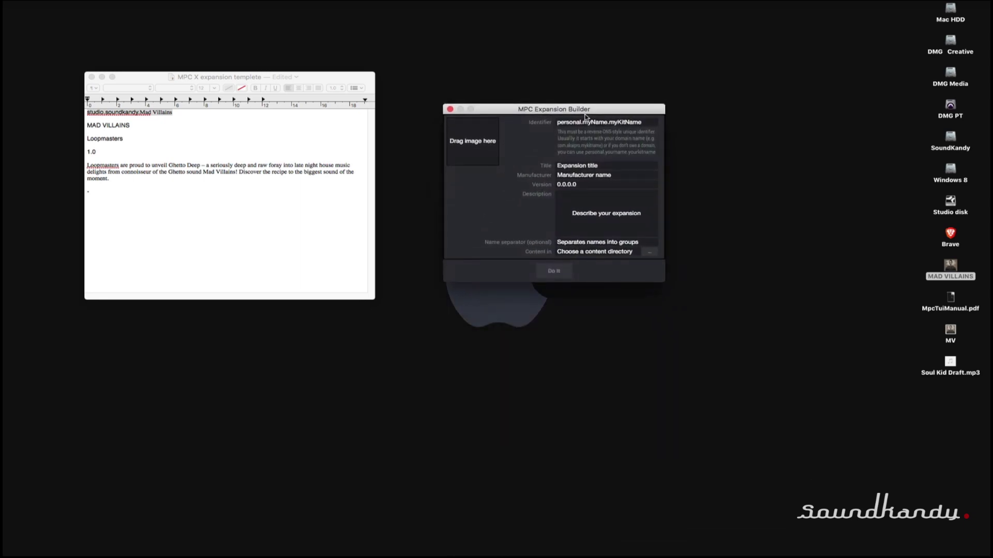
{"action": "left_click_drag", "start_coordinate": [616, 108], "coordinate": [583, 93]}
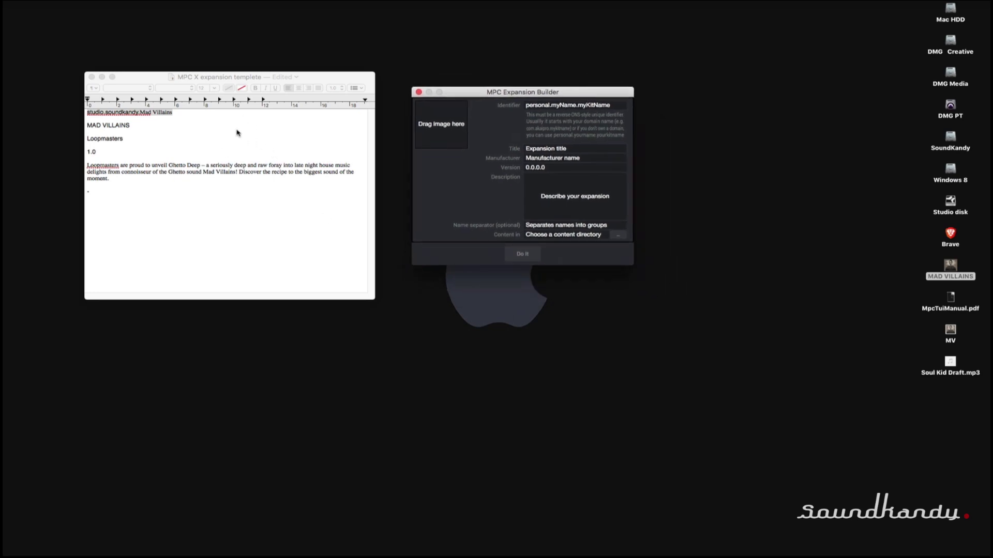
{"action": "left_click", "coordinate": [262, 133]}
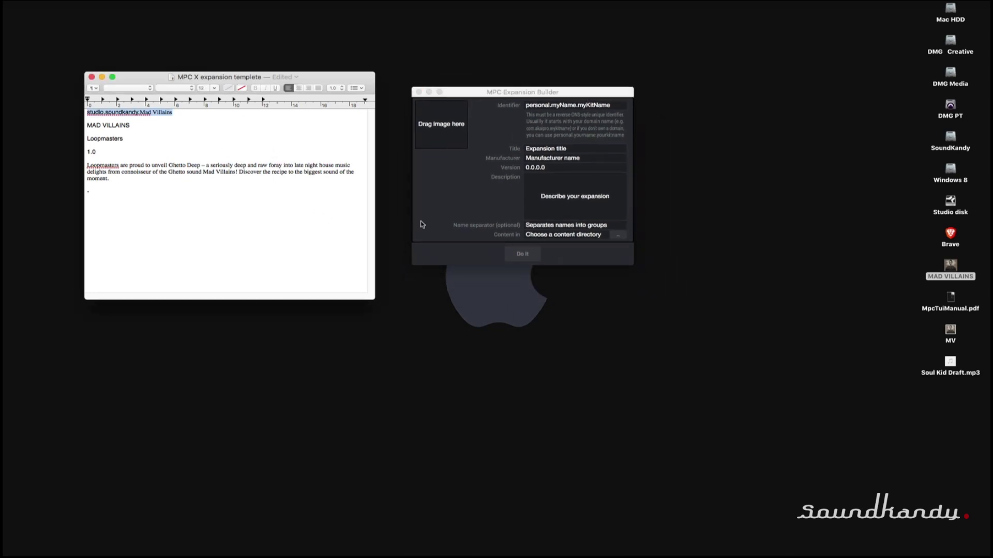
Step: Open the MAD VILLAINS folder from the desktop to examine its top-level contents, and close it again
{"action": "left_click", "coordinate": [945, 270]}
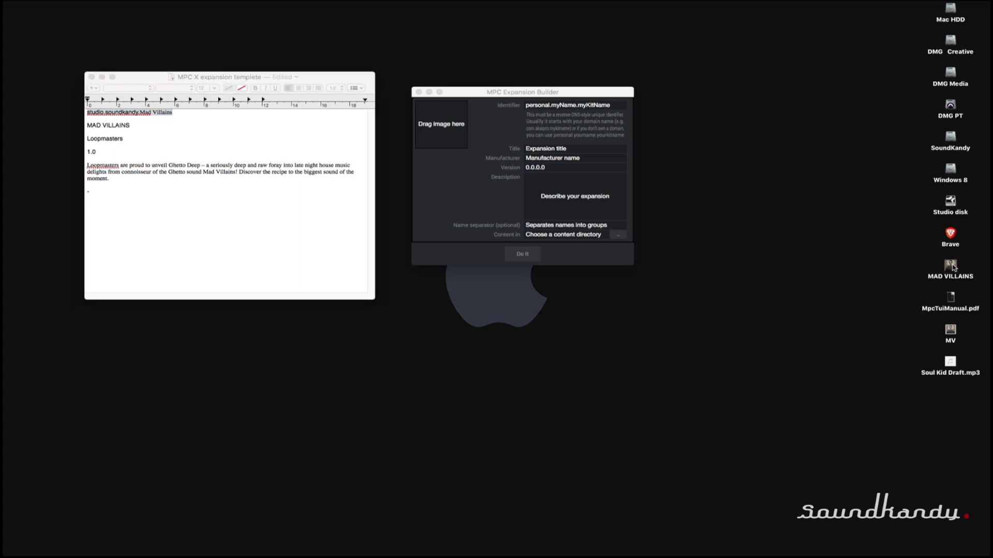
{"action": "left_click", "coordinate": [948, 267]}
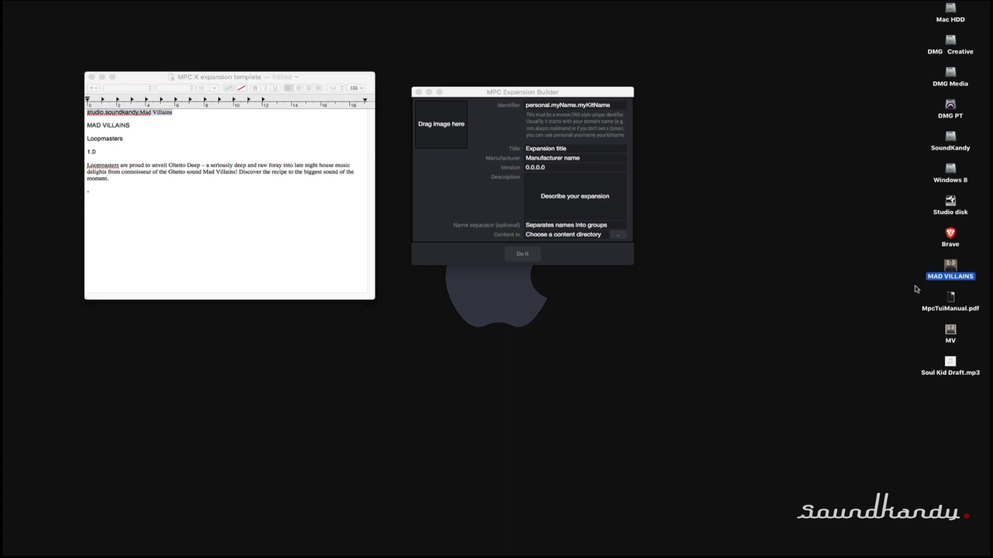
{"action": "double_click", "coordinate": [950, 265]}
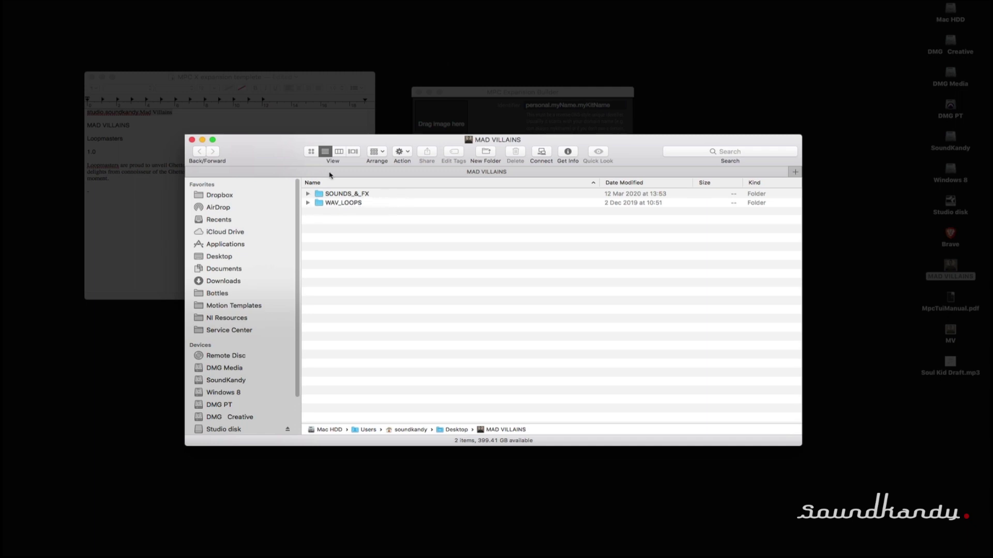
{"action": "left_click", "coordinate": [192, 139]}
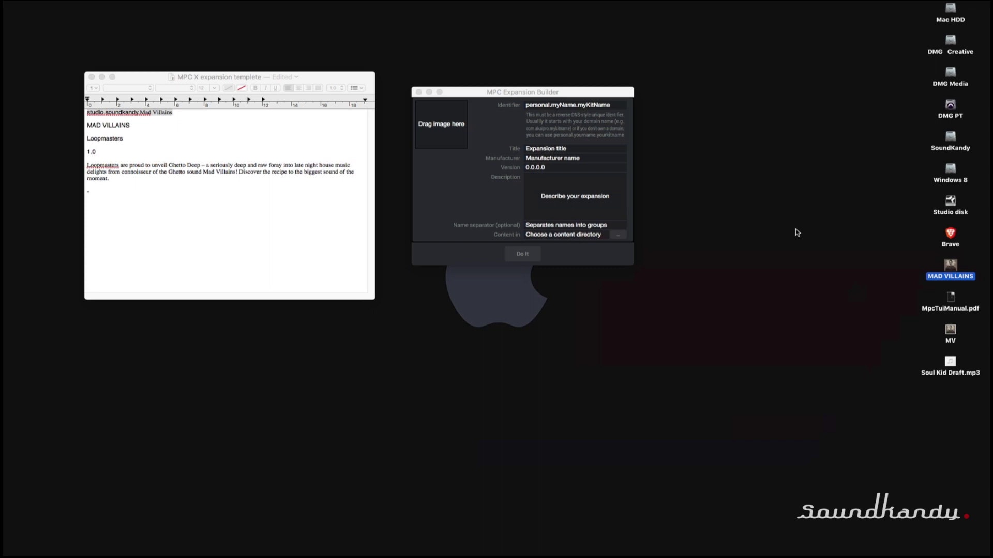
Step: Preview the MV cover image stored on the desktop and close the preview
{"action": "left_click", "coordinate": [951, 331]}
{"action": "key", "text": "space"}
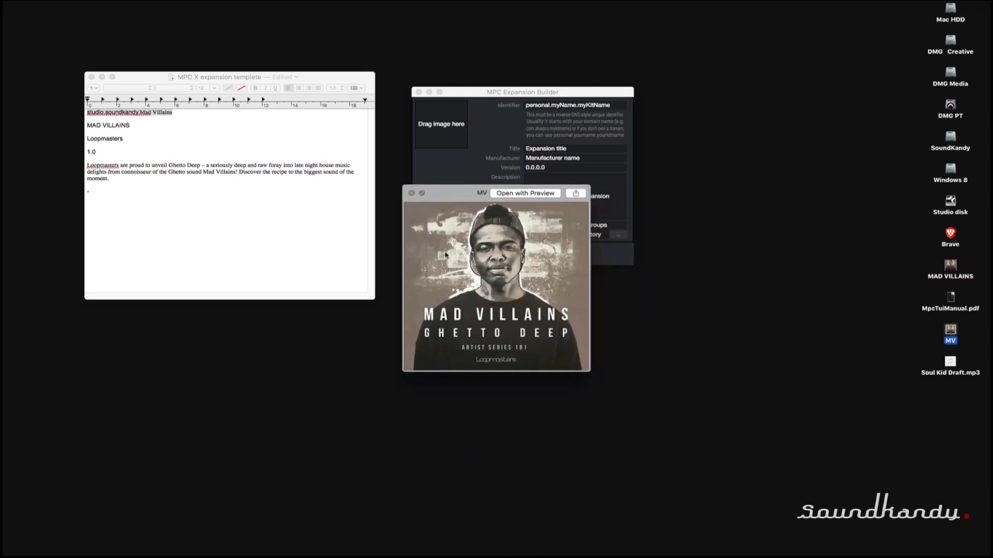
{"action": "key", "text": "space"}
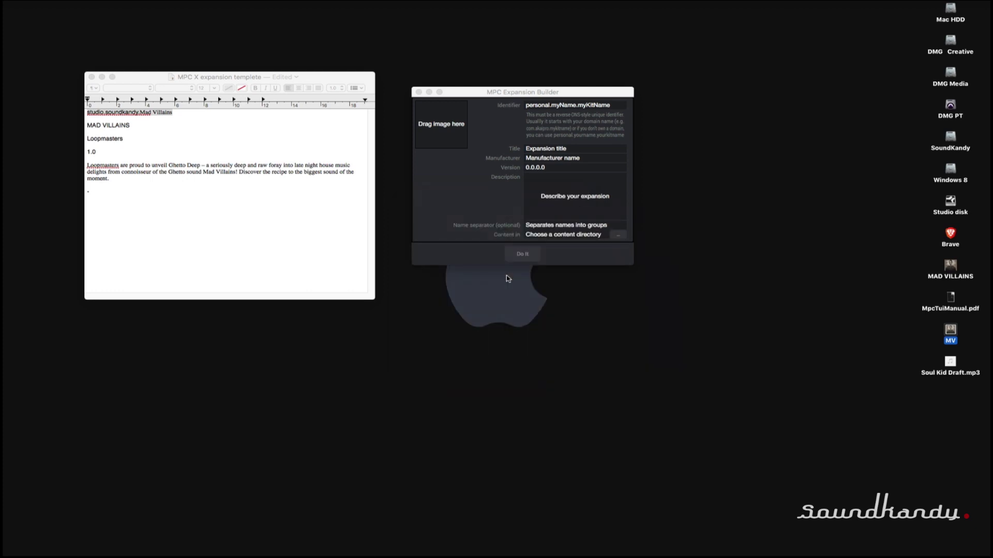
Step: Copy studio.soundkandy.Mad Villains from the template document into the expansion's Identifier field
{"action": "left_click", "coordinate": [211, 226]}
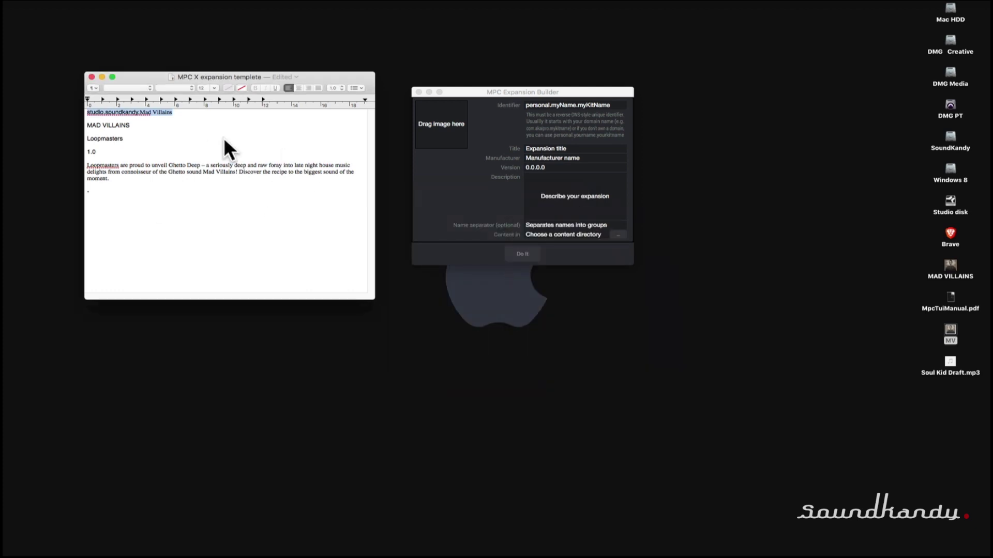
{"action": "left_click", "coordinate": [193, 134]}
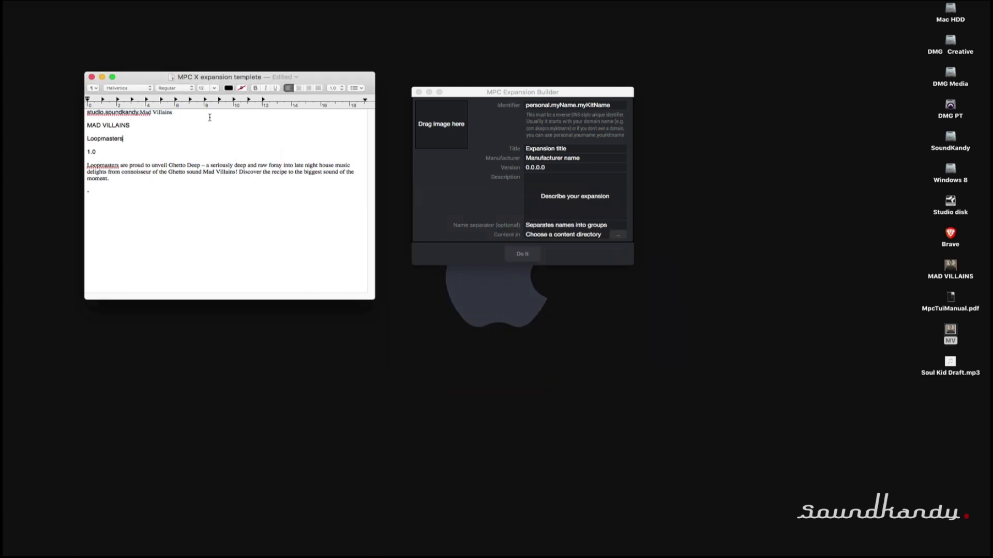
{"action": "left_click", "coordinate": [593, 105]}
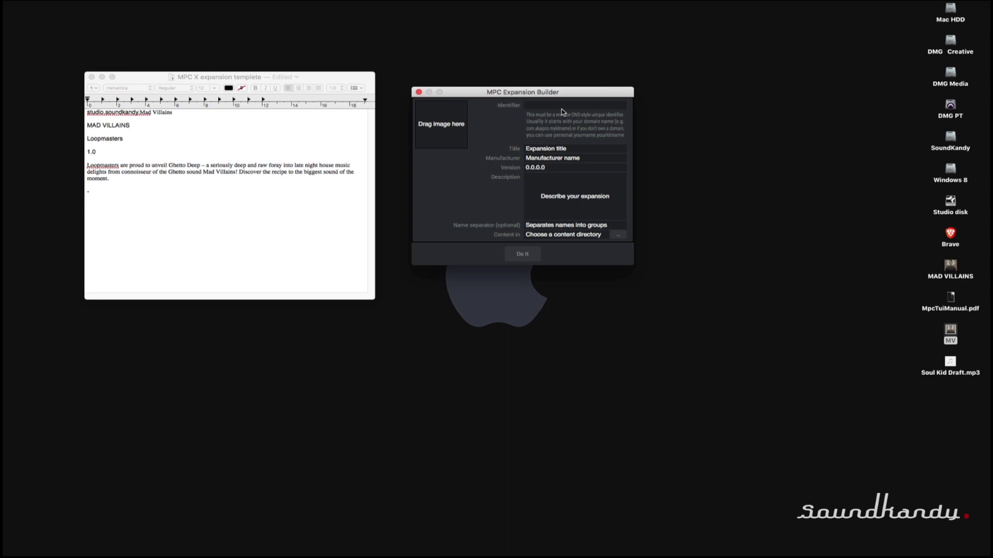
{"action": "left_click", "coordinate": [233, 135]}
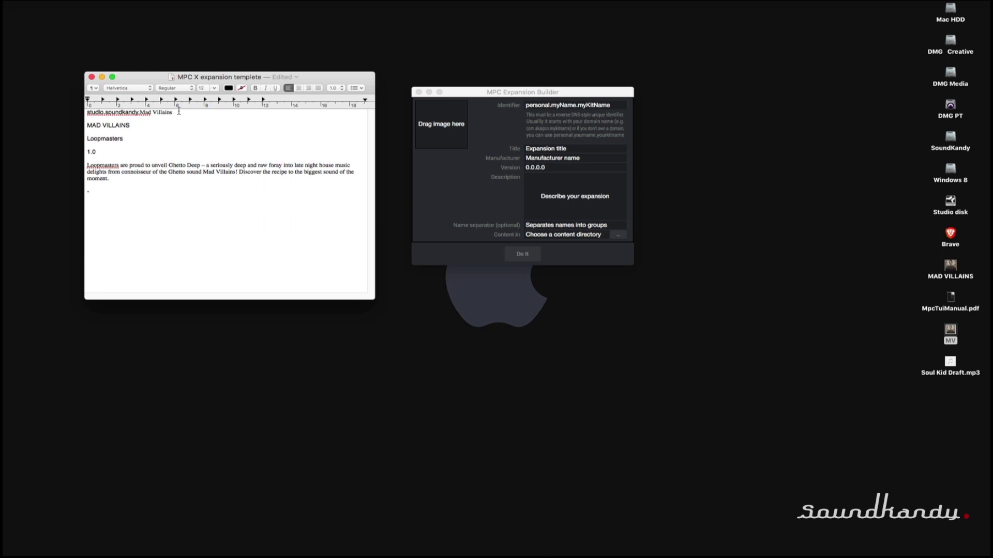
{"action": "left_click_drag", "start_coordinate": [178, 111], "coordinate": [85, 112]}
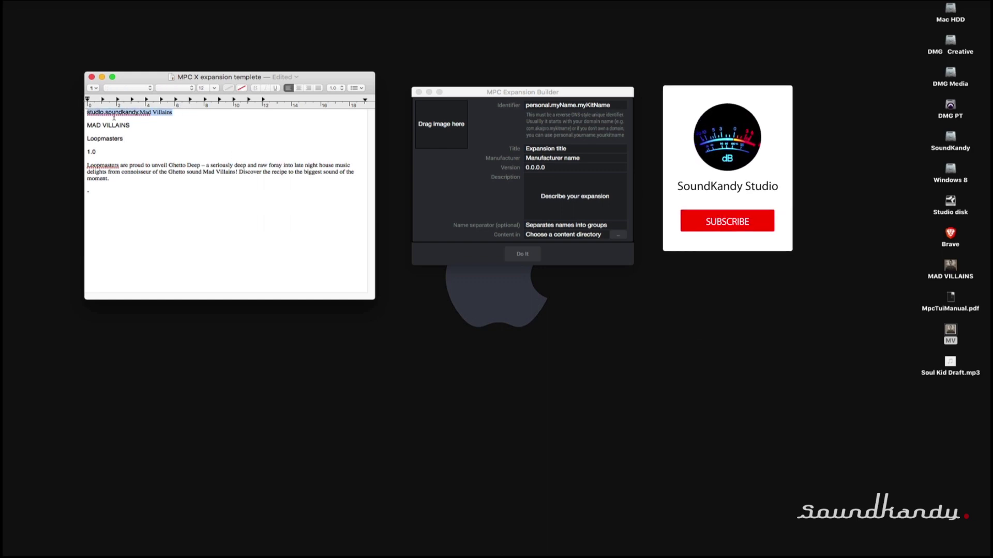
{"action": "key", "text": "super+c"}
{"action": "left_click", "coordinate": [492, 126]}
{"action": "key", "text": "super+v"}
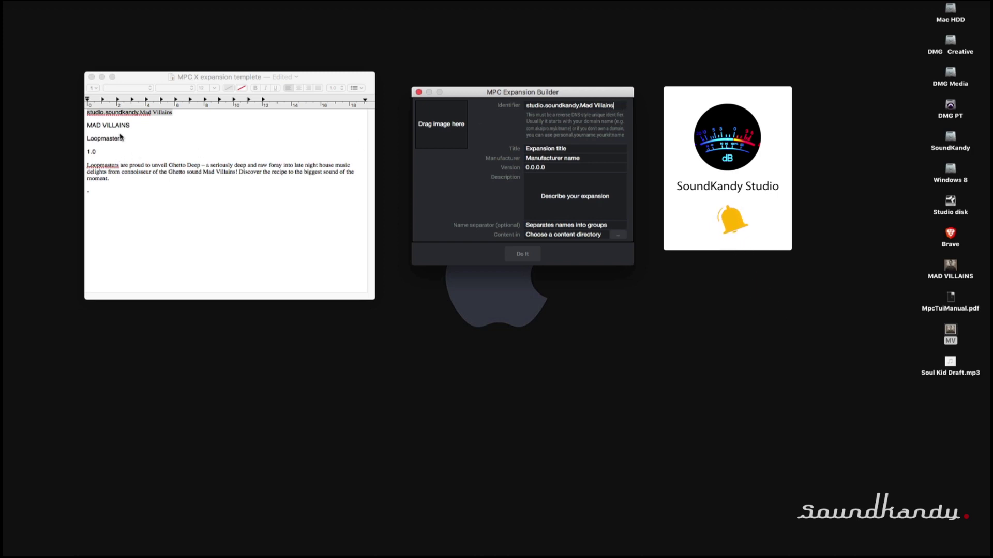
Step: Copy MAD VILLAINS from the template document into the expansion's Title field
{"action": "left_click_drag", "start_coordinate": [130, 126], "coordinate": [83, 126]}
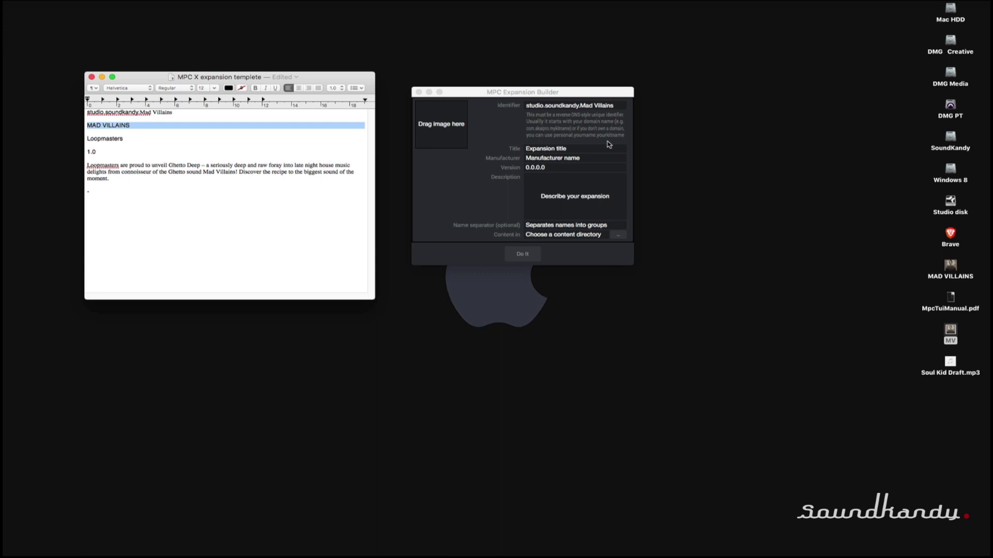
{"action": "left_click", "coordinate": [560, 148]}
{"action": "key", "text": "super+v"}
Step: Set the manufacturer to Loopmasters, cut from the template document, and the version to 1.0
{"action": "left_click", "coordinate": [551, 157]}
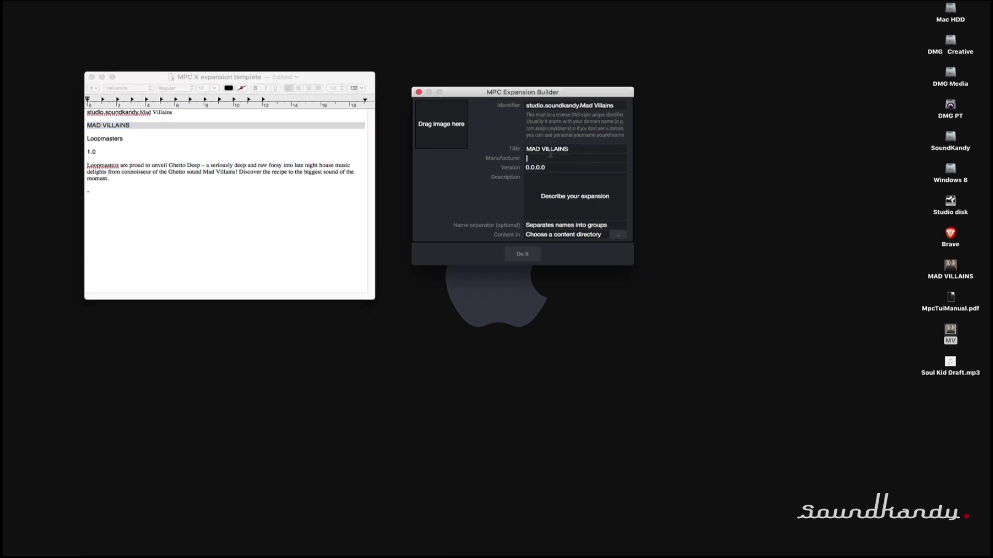
{"action": "double_click", "coordinate": [104, 139]}
{"action": "key", "text": "super+v"}
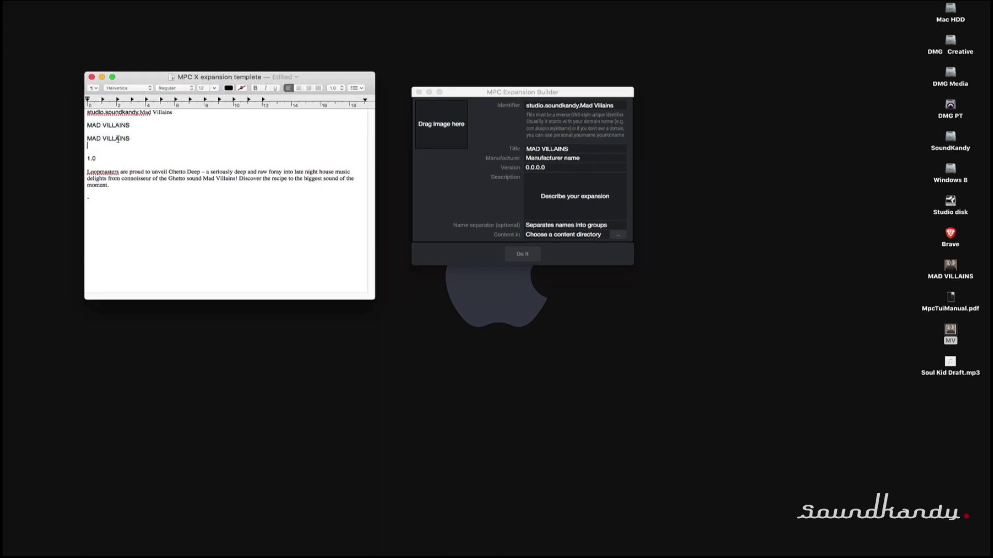
{"action": "key", "text": "super+z"}
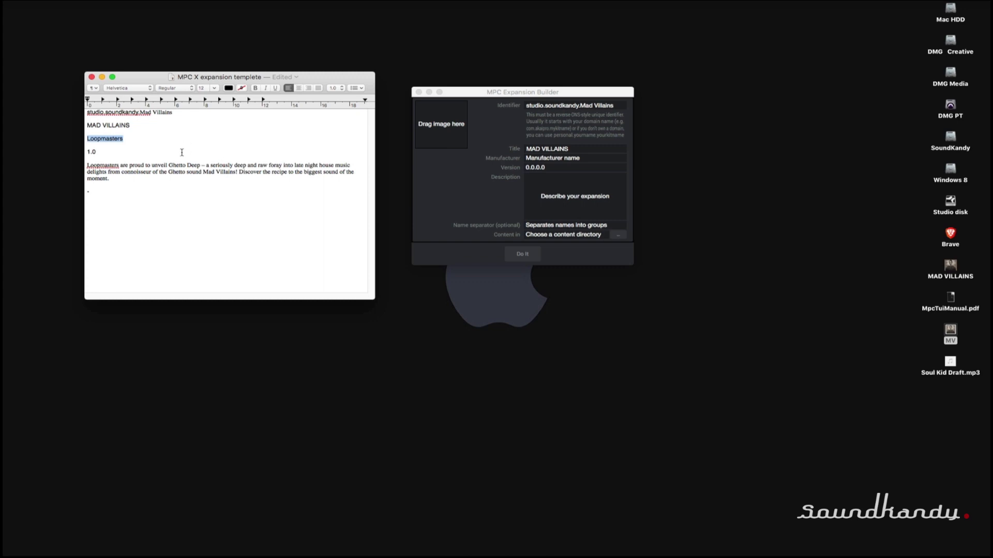
{"action": "key", "text": "super+x"}
{"action": "left_click", "coordinate": [535, 158]}
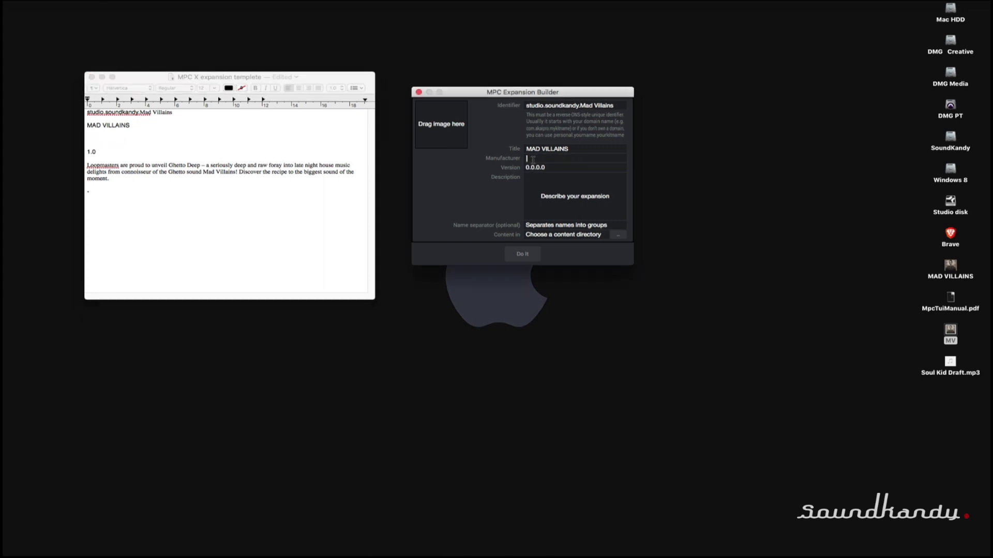
{"action": "key", "text": "super+v"}
{"action": "left_click", "coordinate": [568, 168]}
{"action": "type", "text": "1.0"}
Step: Copy the paragraph beginning "Loopmasters are proud to unveil Ghetto Deep" from the template document into the expansion's Description field
{"action": "left_click", "coordinate": [100, 182]}
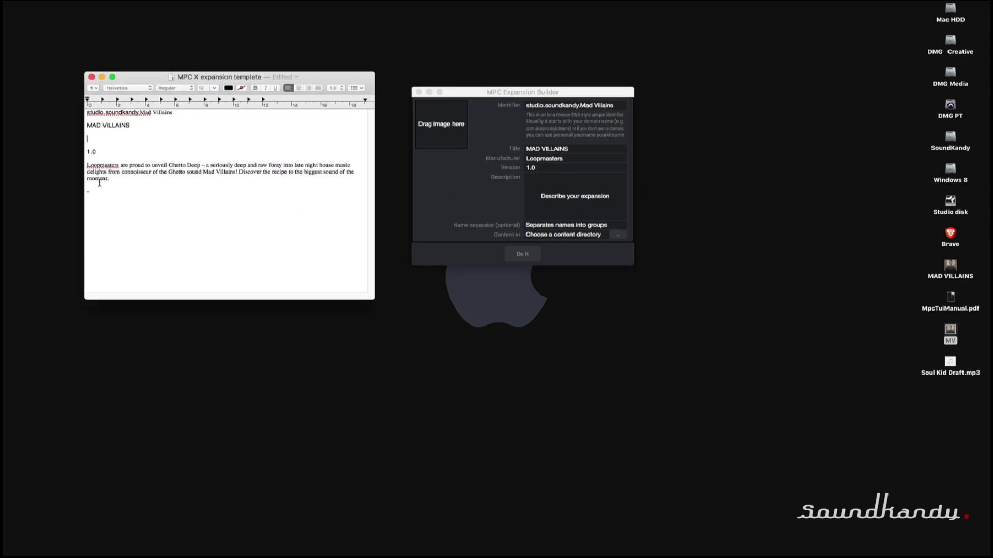
{"action": "left_click_drag", "start_coordinate": [112, 180], "coordinate": [82, 165]}
{"action": "key", "text": "super+c"}
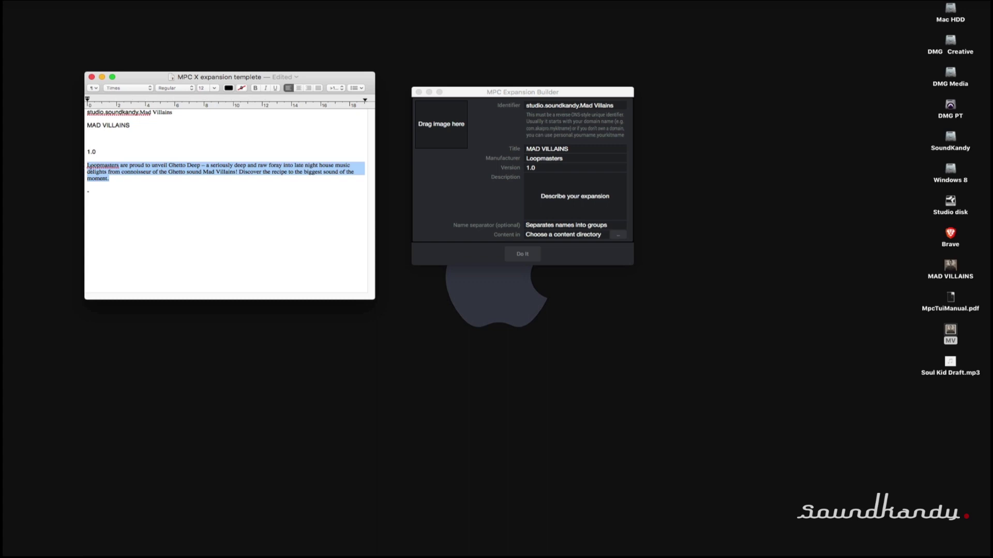
{"action": "left_click", "coordinate": [564, 189]}
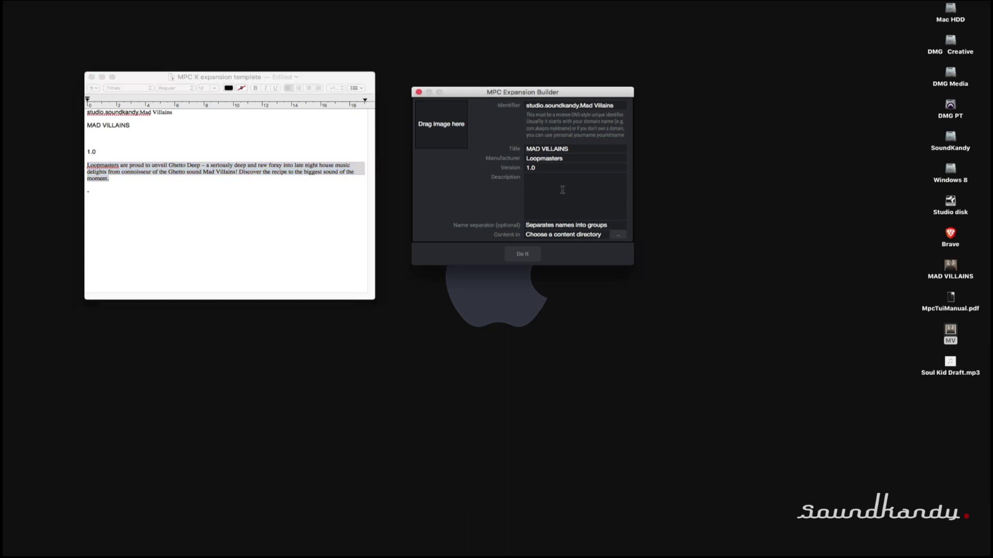
{"action": "key", "text": "super+v"}
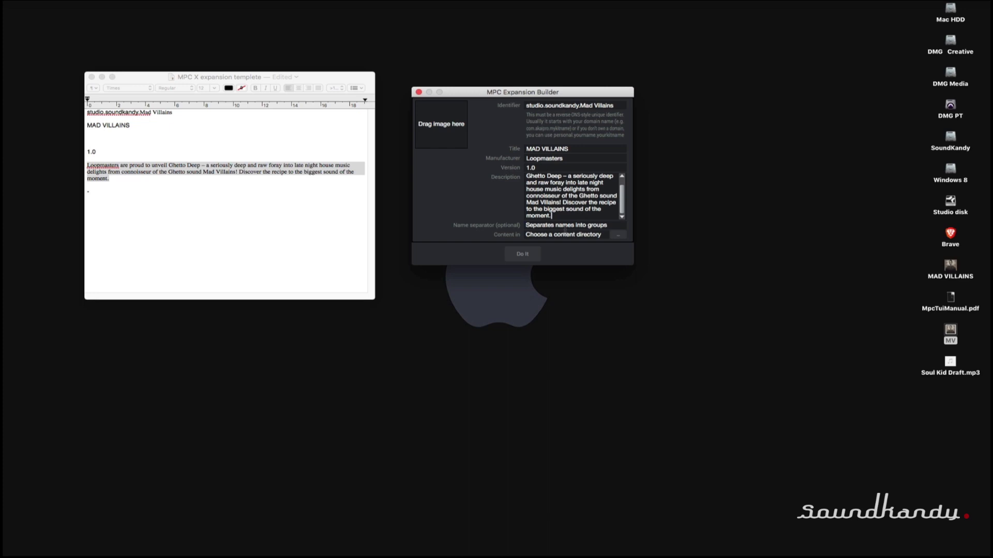
Step: Examine the WAV_LOOPS subfolders inside the MAD VILLAINS desktop folder and close the folder window
{"action": "left_click", "coordinate": [951, 266]}
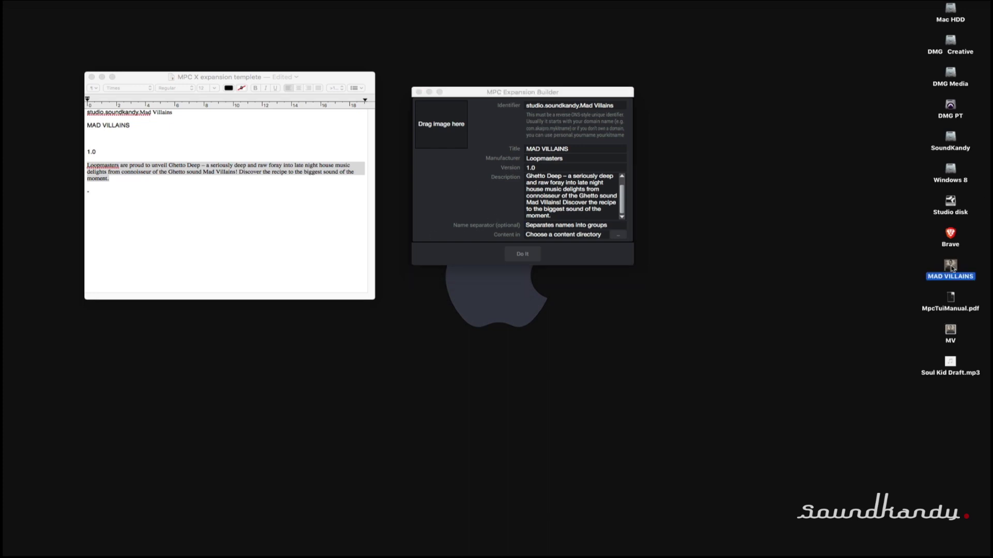
{"action": "double_click", "coordinate": [951, 266]}
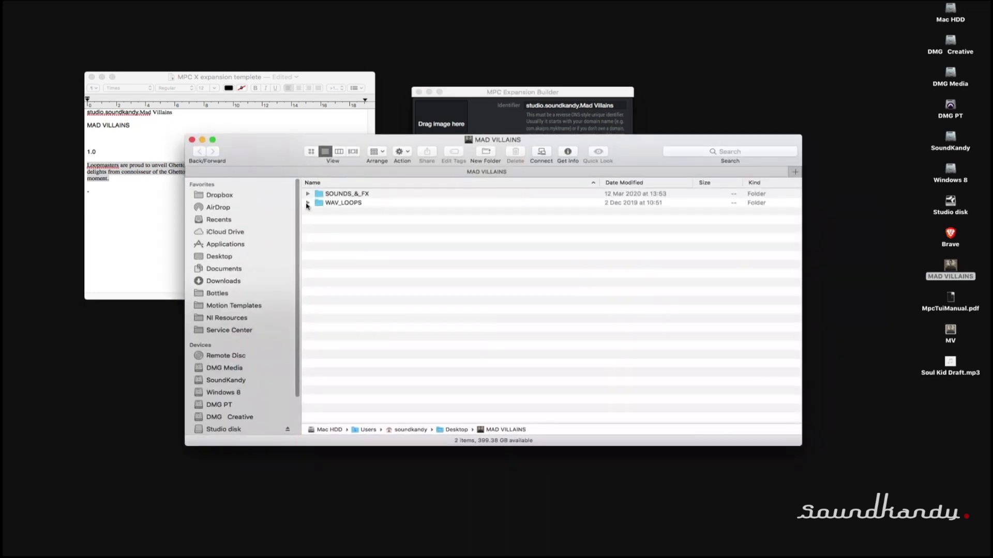
{"action": "left_click", "coordinate": [308, 203]}
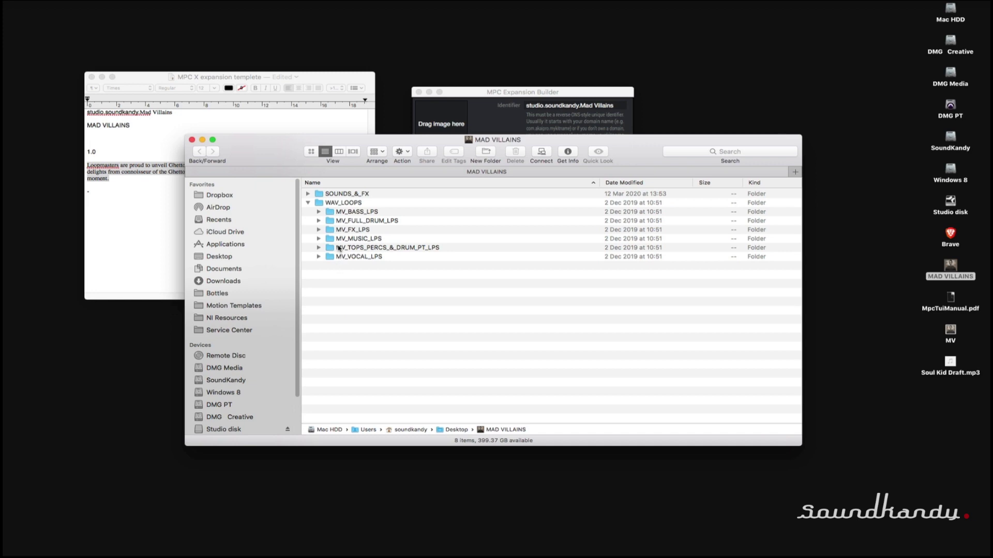
{"action": "left_click", "coordinate": [192, 139]}
{"action": "left_click", "coordinate": [921, 293]}
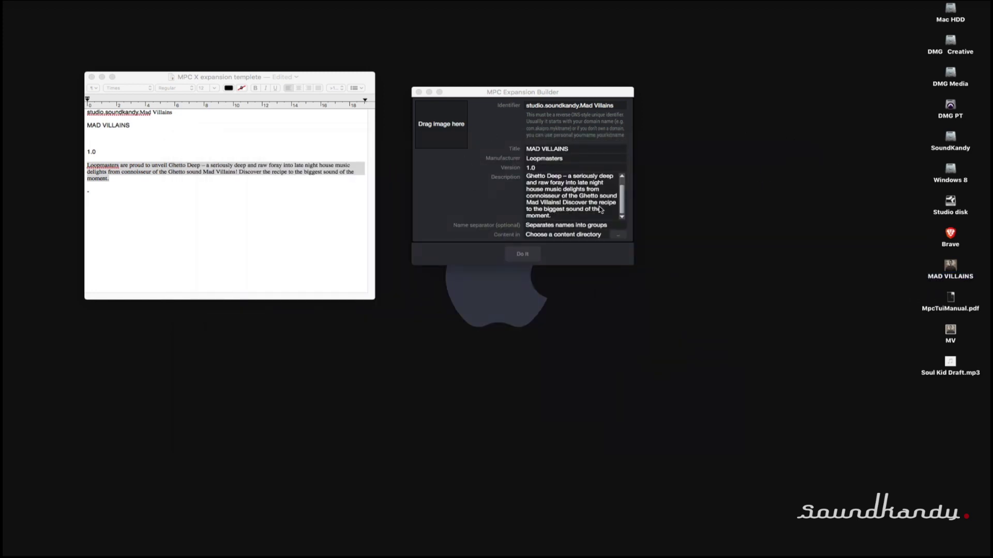
Step: Check the MV image from the desktop in a preview and add it as the expansion's cover image
{"action": "left_click", "coordinate": [946, 332]}
{"action": "key", "text": "space"}
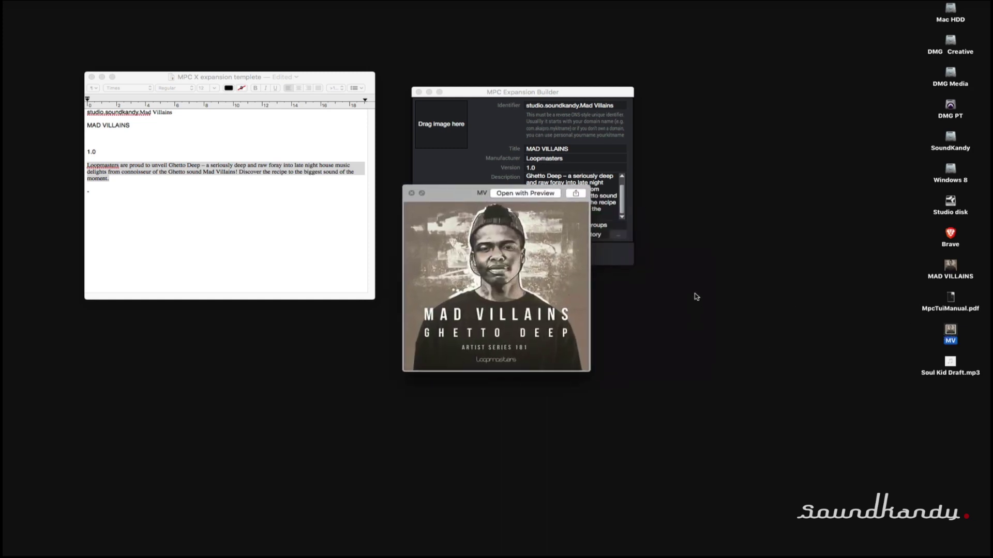
{"action": "key", "text": "space"}
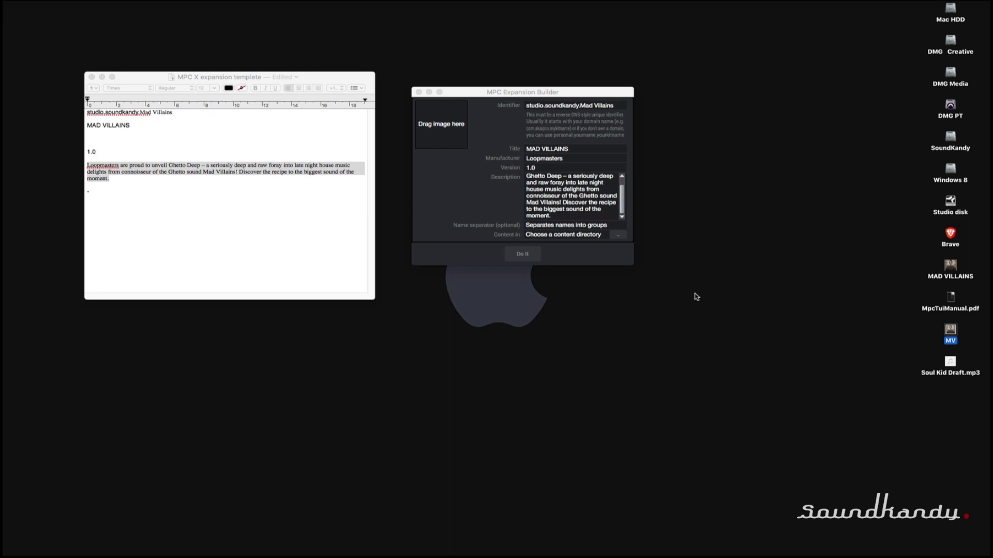
{"action": "left_click_drag", "start_coordinate": [952, 334], "coordinate": [443, 124]}
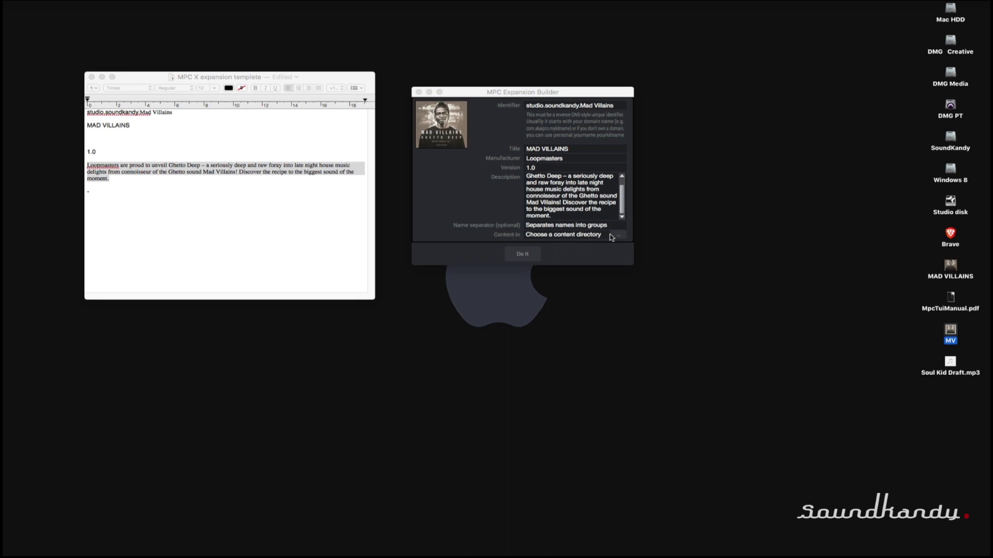
{"action": "left_click", "coordinate": [781, 351]}
Step: Set the expansion's content directory to the MAD VILLAINS folder on the Desktop
{"action": "left_click", "coordinate": [616, 235]}
{"action": "left_click", "coordinate": [618, 235]}
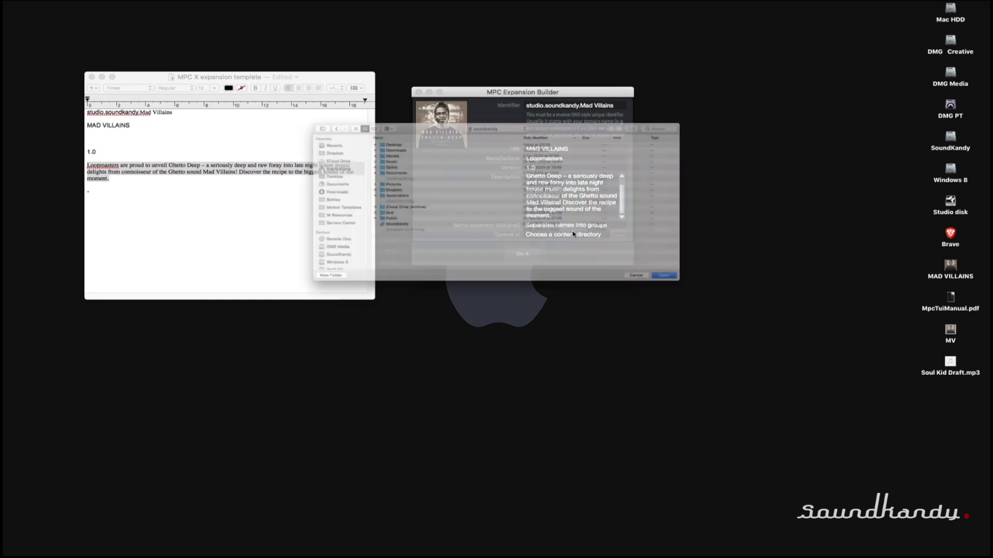
{"action": "left_click", "coordinate": [240, 161]}
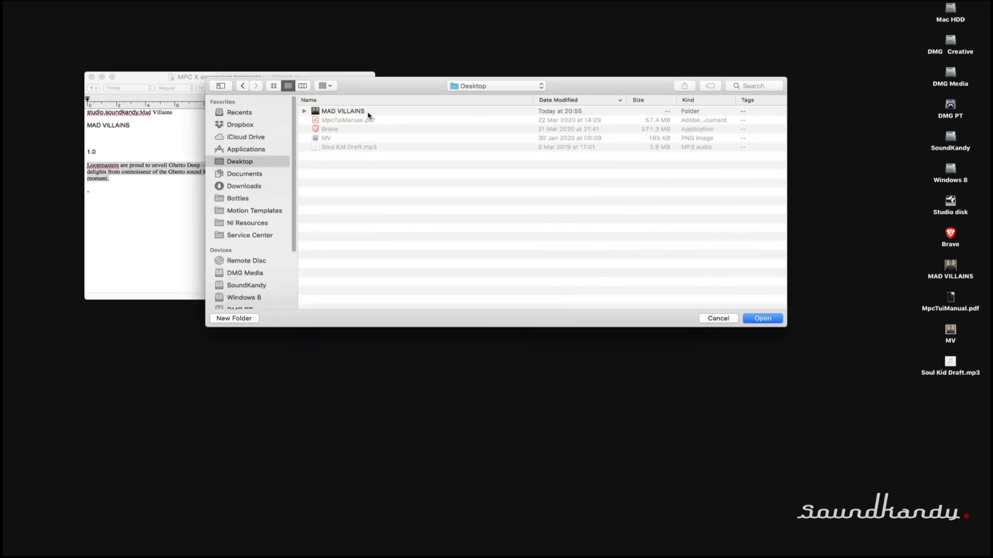
{"action": "left_click", "coordinate": [366, 112]}
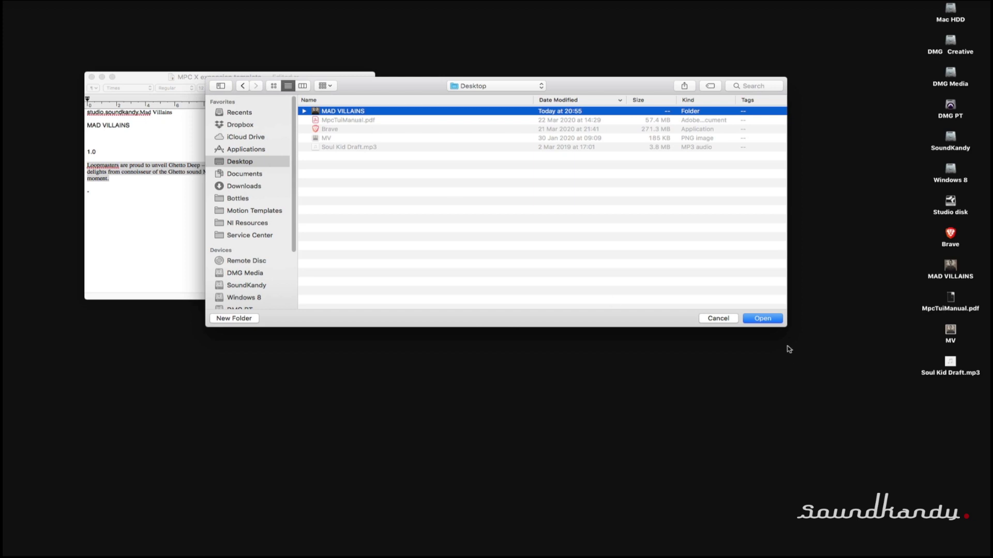
{"action": "left_click", "coordinate": [773, 319]}
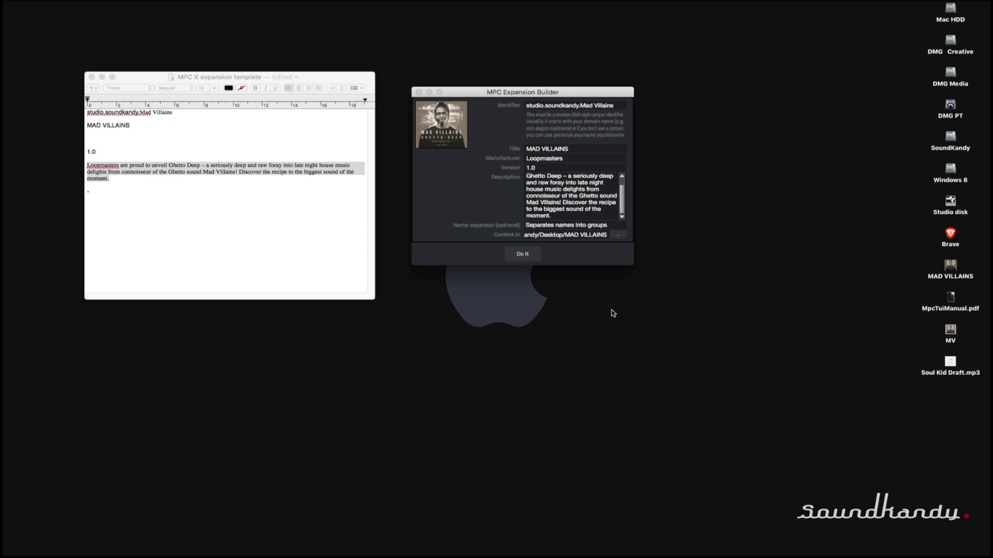
Step: Create the expansion XPN and save it to the Desktop as MAD VILLAINS, copying the name from the template document
{"action": "left_click", "coordinate": [526, 258]}
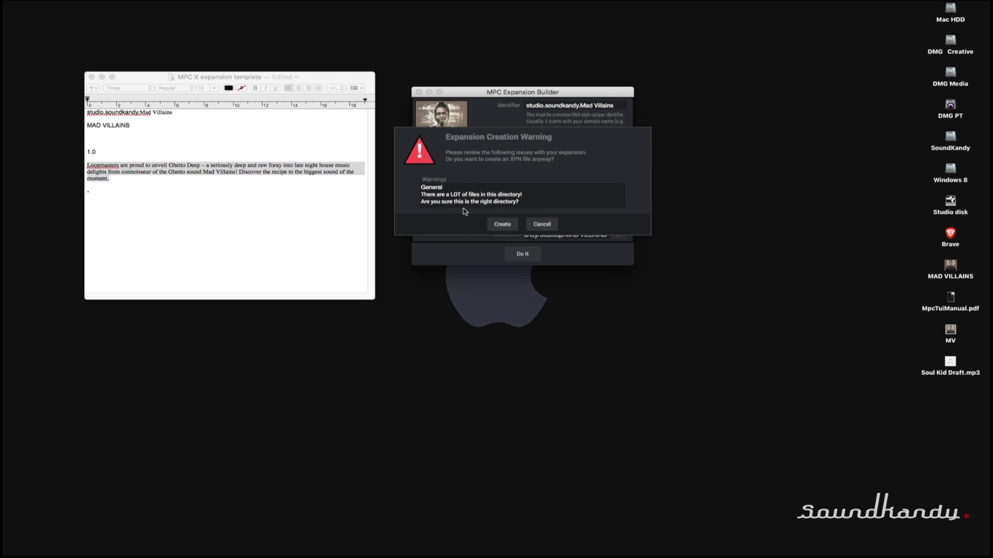
{"action": "left_click", "coordinate": [508, 226]}
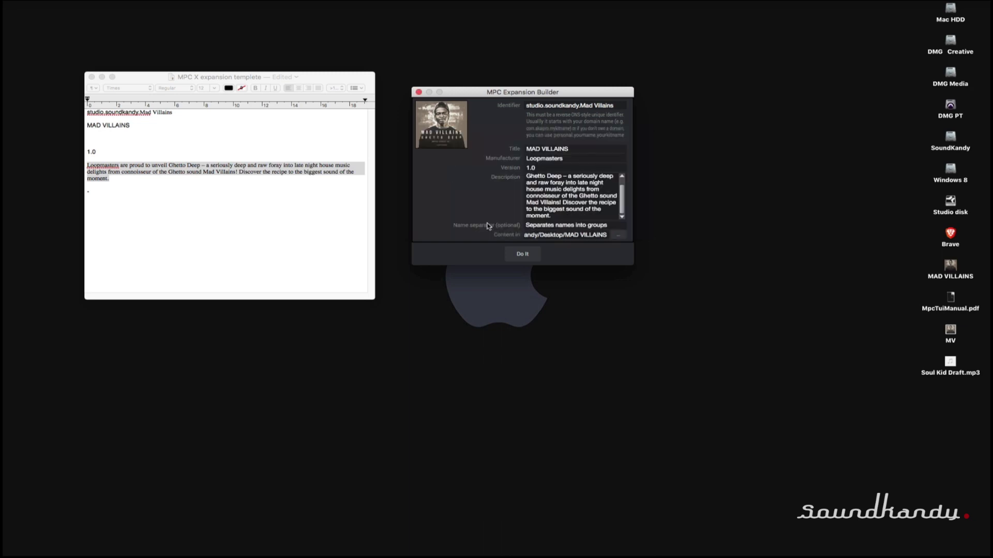
{"action": "left_click", "coordinate": [345, 206]}
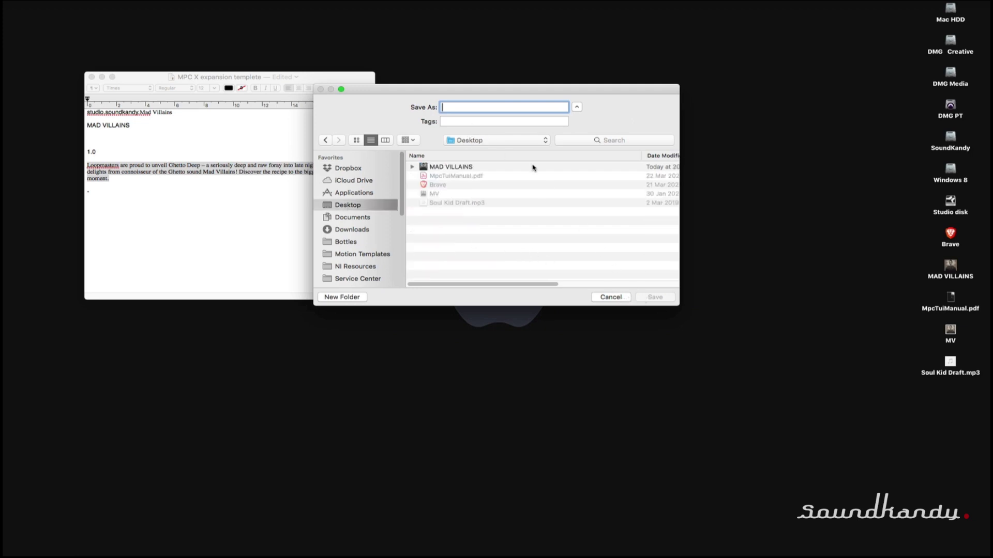
{"action": "left_click", "coordinate": [126, 124]}
{"action": "left_click", "coordinate": [126, 124]}
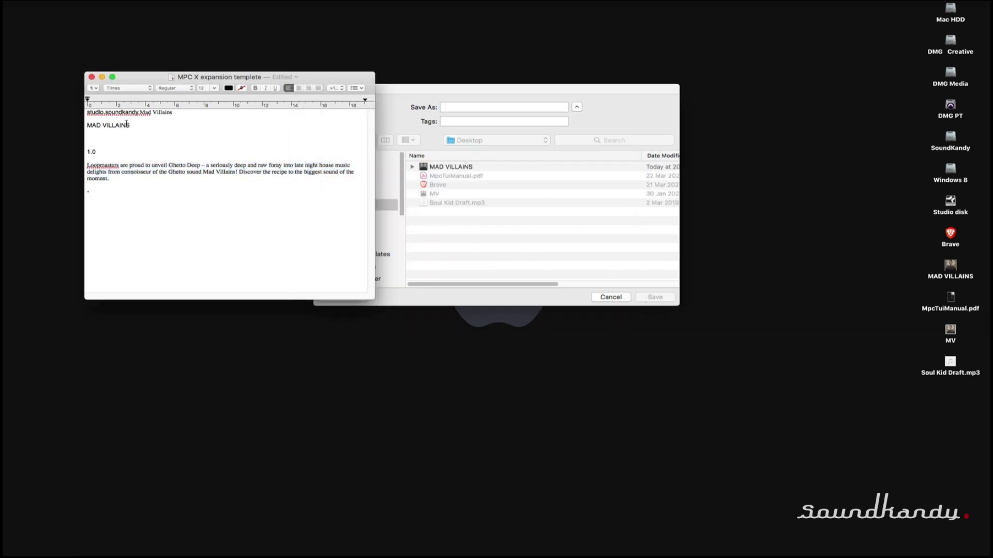
{"action": "left_click_drag", "start_coordinate": [128, 125], "coordinate": [80, 122]}
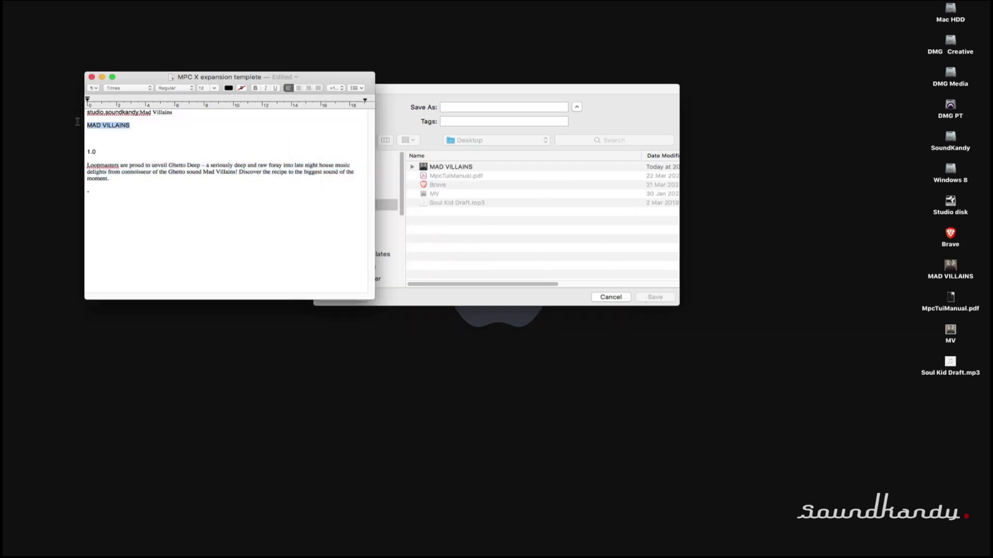
{"action": "left_click", "coordinate": [613, 87]}
{"action": "key", "text": "super+v"}
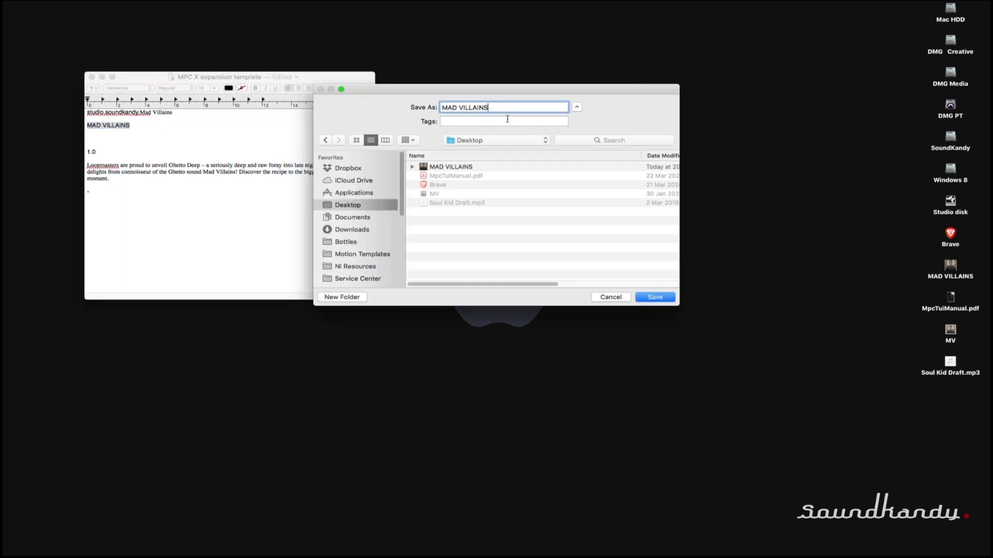
{"action": "left_click", "coordinate": [654, 298]}
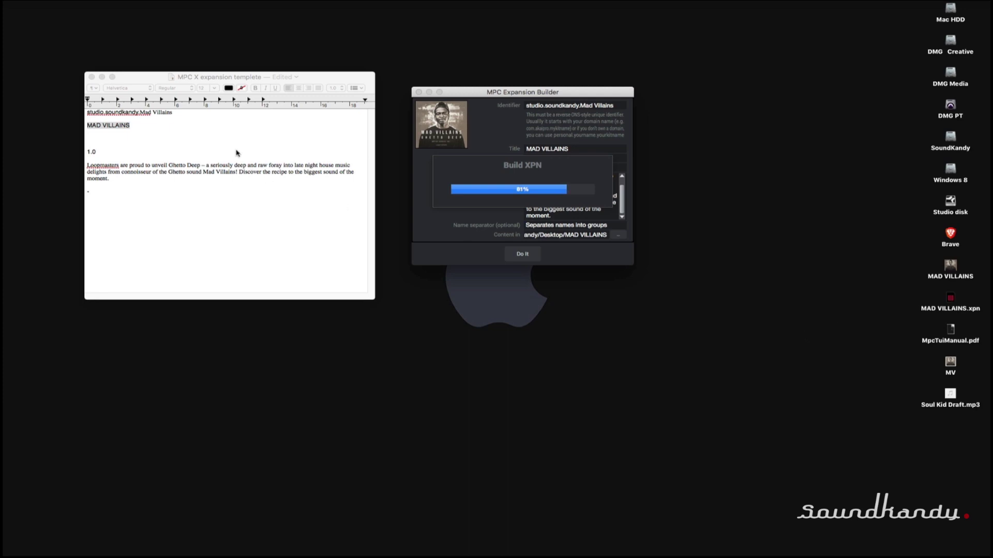
Step: Minimize the template document and dismiss the XPN build's completion message
{"action": "left_click", "coordinate": [102, 77]}
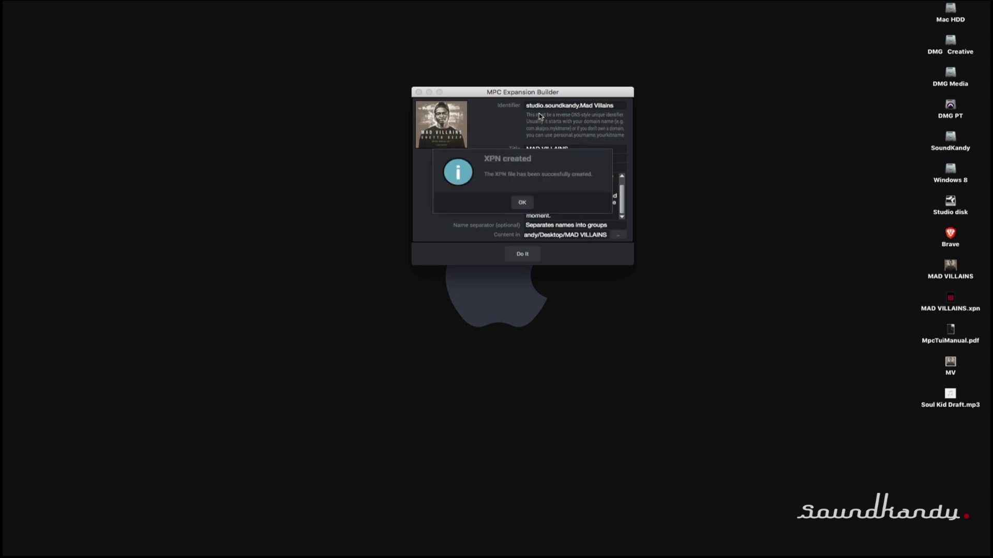
{"action": "left_click", "coordinate": [524, 204]}
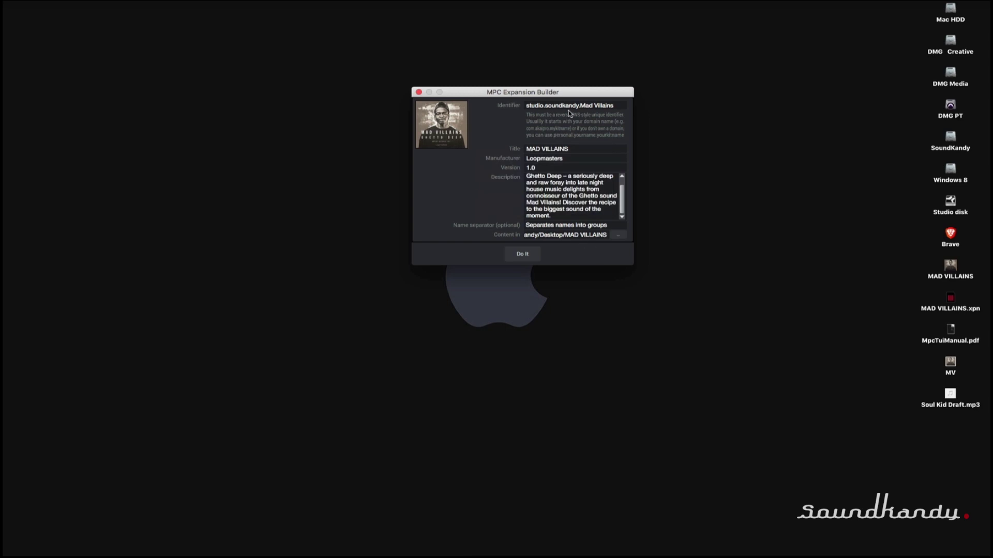
{"action": "left_click_drag", "start_coordinate": [585, 94], "coordinate": [575, 146]}
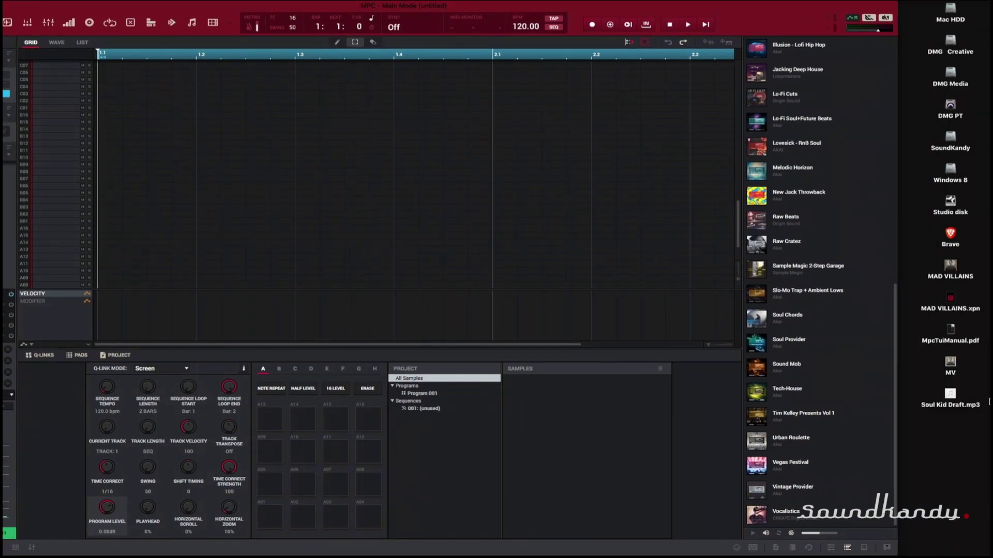
Step: Import the desktop file MAD VILLAINS.xpn into the MPC software as an expansion pack
{"action": "left_click", "coordinate": [951, 301]}
{"action": "left_click_drag", "start_coordinate": [951, 301], "coordinate": [317, 277]}
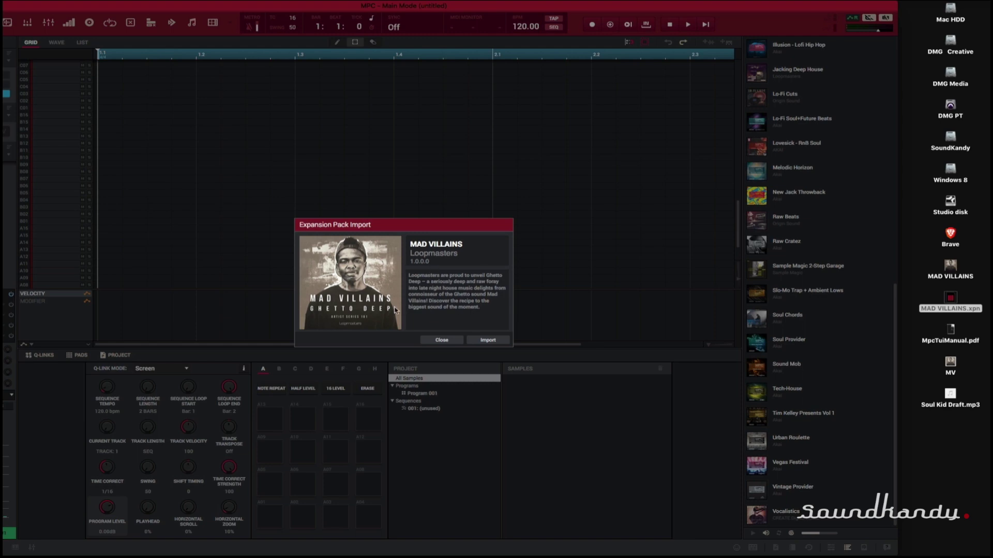
{"action": "left_click", "coordinate": [487, 341]}
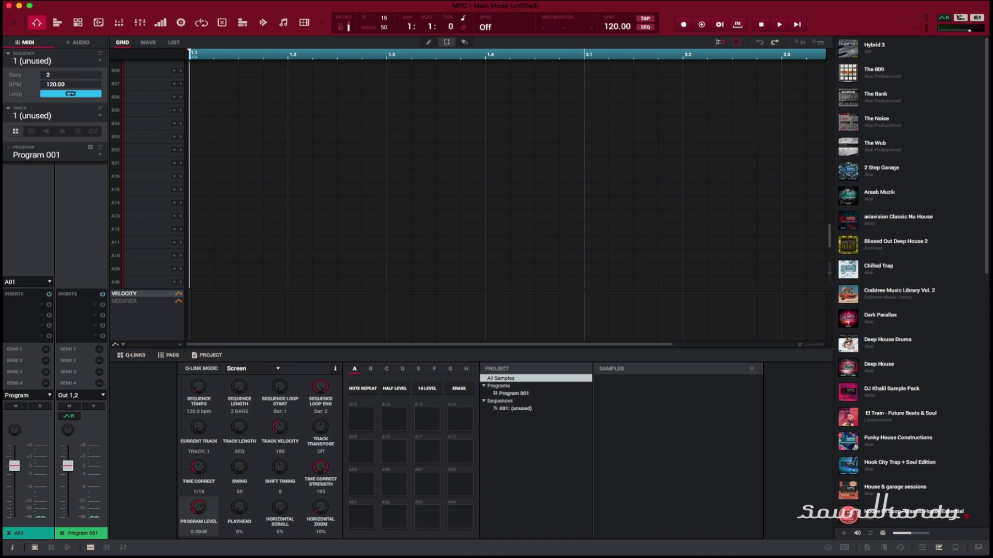
Step: Leave full screen to check the Akai MPC X drive on the desktop, and enlarge the MPC window again
{"action": "key", "text": "ctrl+super+f"}
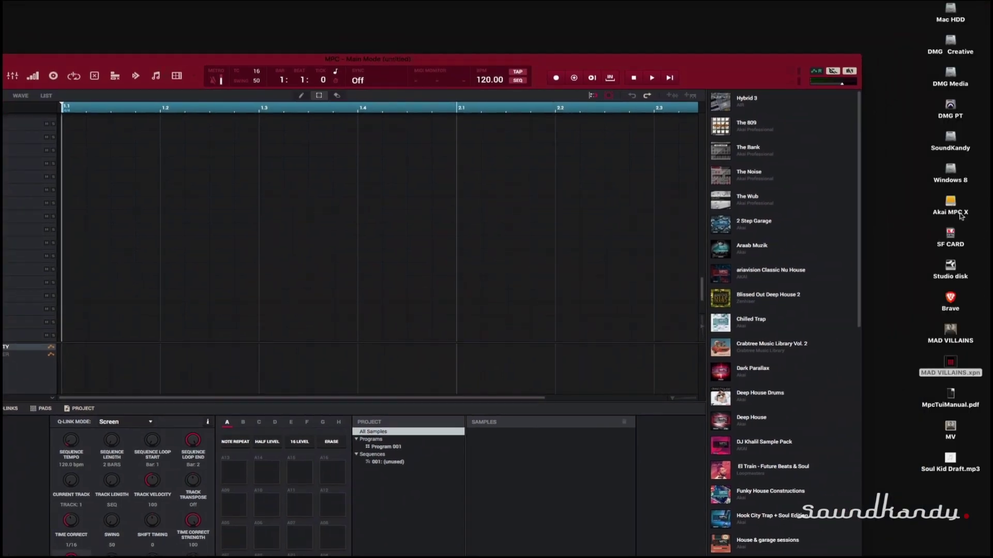
{"action": "left_click", "coordinate": [925, 204]}
{"action": "left_click", "coordinate": [951, 204]}
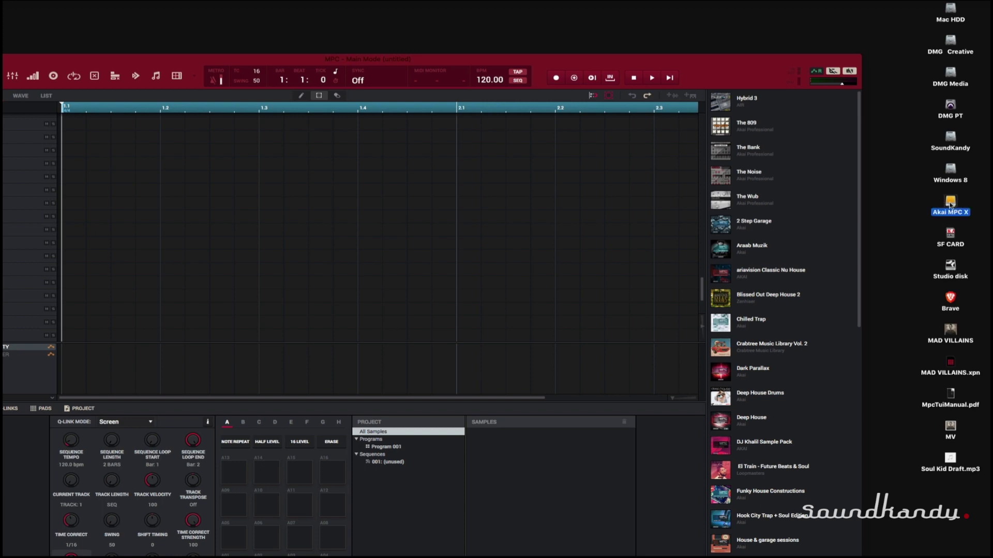
{"action": "double_click", "coordinate": [711, 60]}
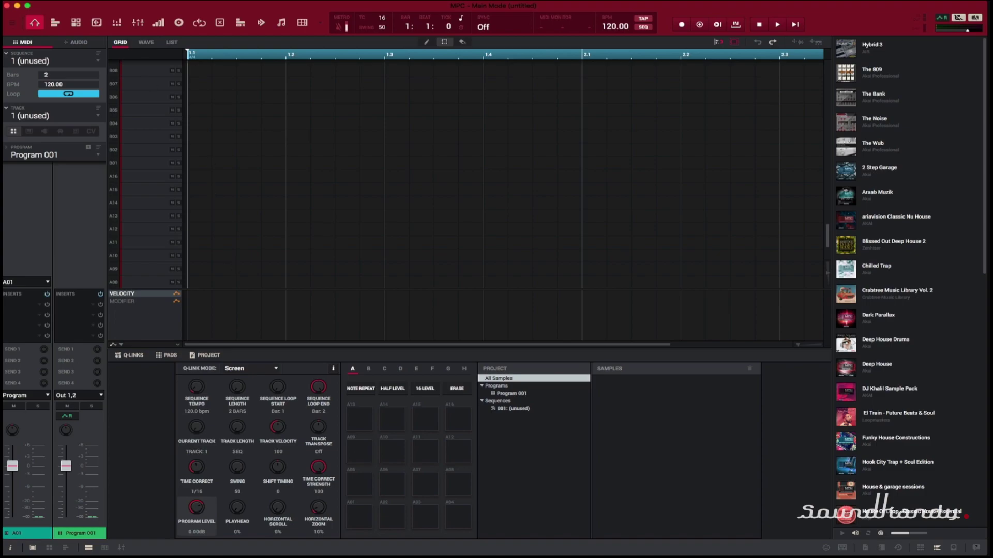
Step: Start an expansion export to the standalone MPC with Akai MPC X as the destination drive
{"action": "left_click", "coordinate": [63, 5]}
{"action": "mouse_move", "coordinate": [81, 101]}
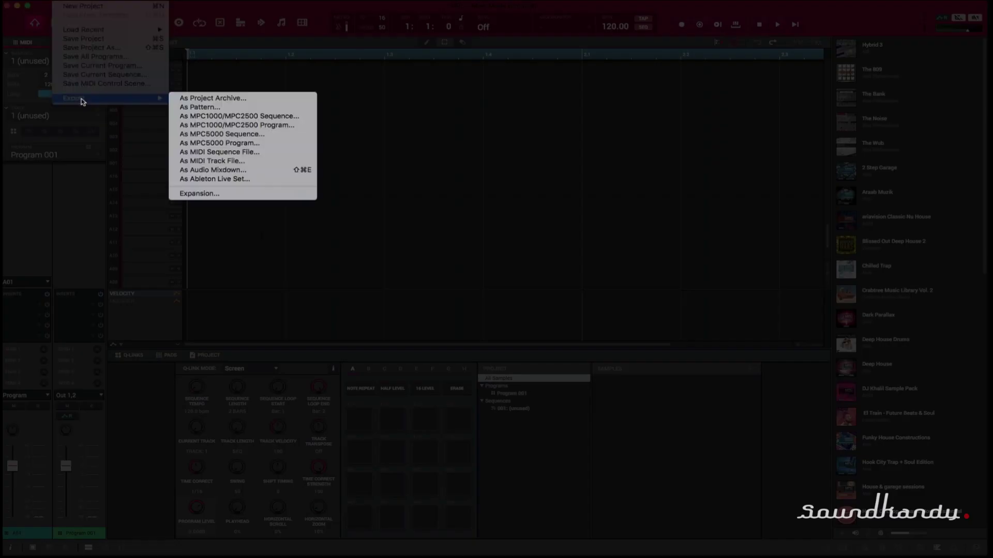
{"action": "left_click", "coordinate": [258, 194]}
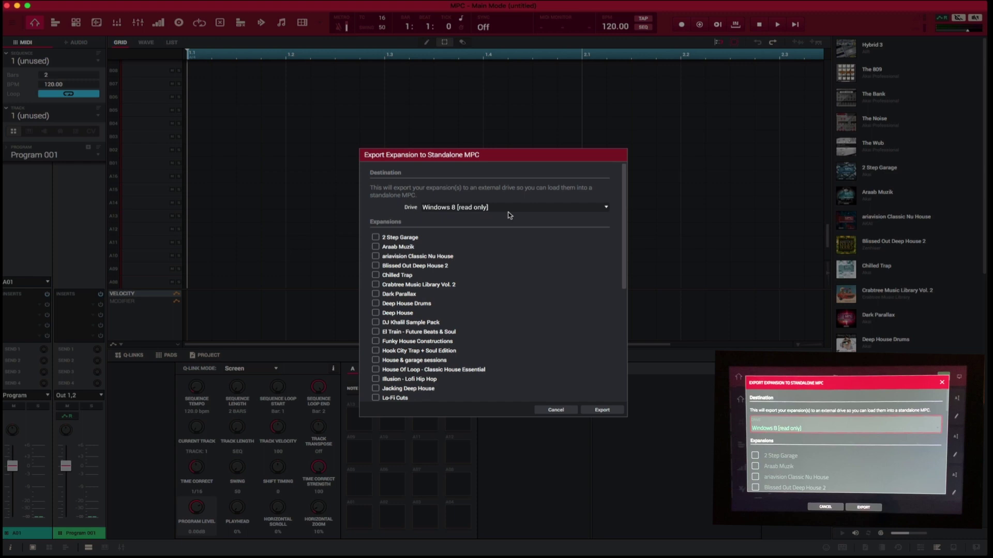
{"action": "left_click", "coordinate": [451, 209]}
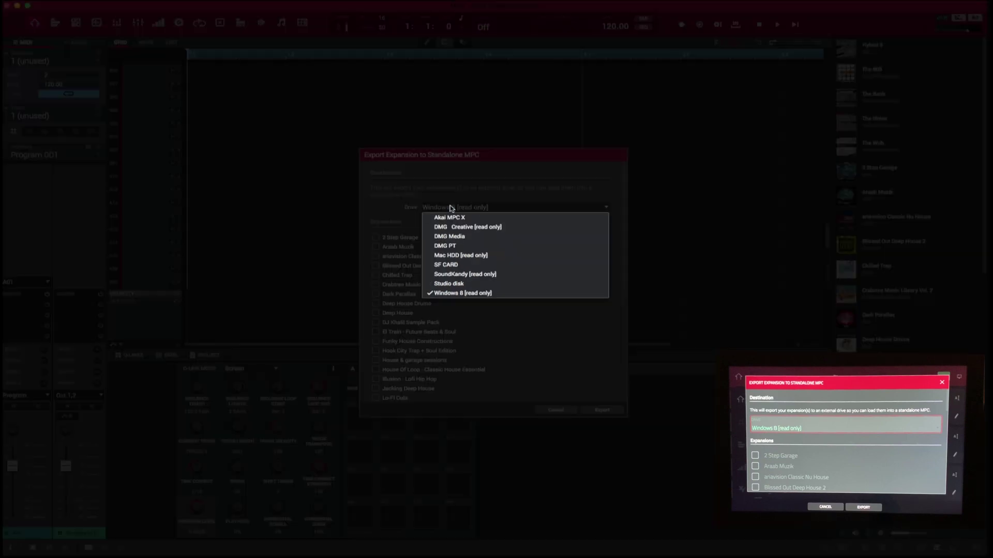
{"action": "left_click", "coordinate": [505, 218]}
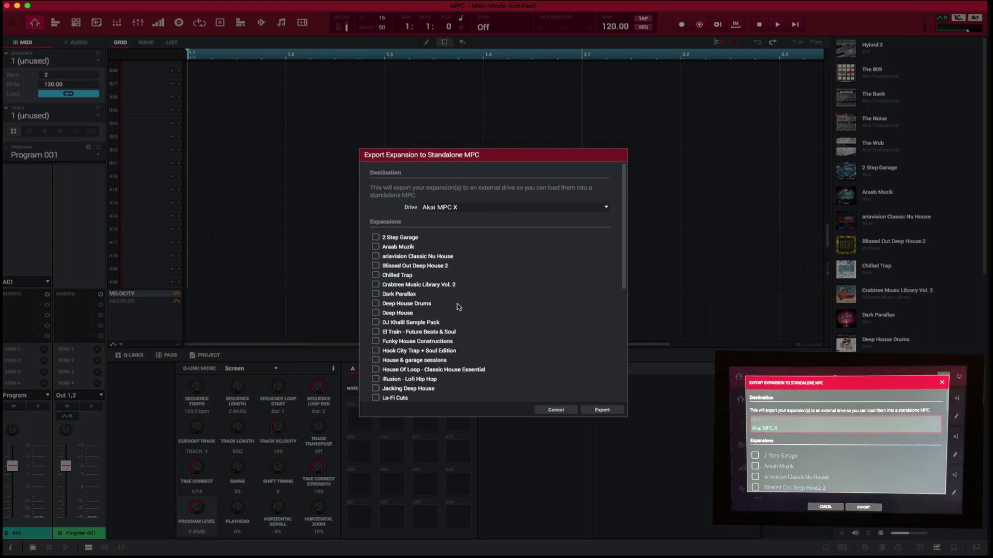
Step: Select the MAD VILLAINS expansion, export it to the chosen drive and dismiss the completion message
{"action": "scroll", "coordinate": [457, 305], "scroll_direction": "down", "scroll_amount": 2}
{"action": "scroll", "coordinate": [457, 306], "scroll_direction": "down", "scroll_amount": 2}
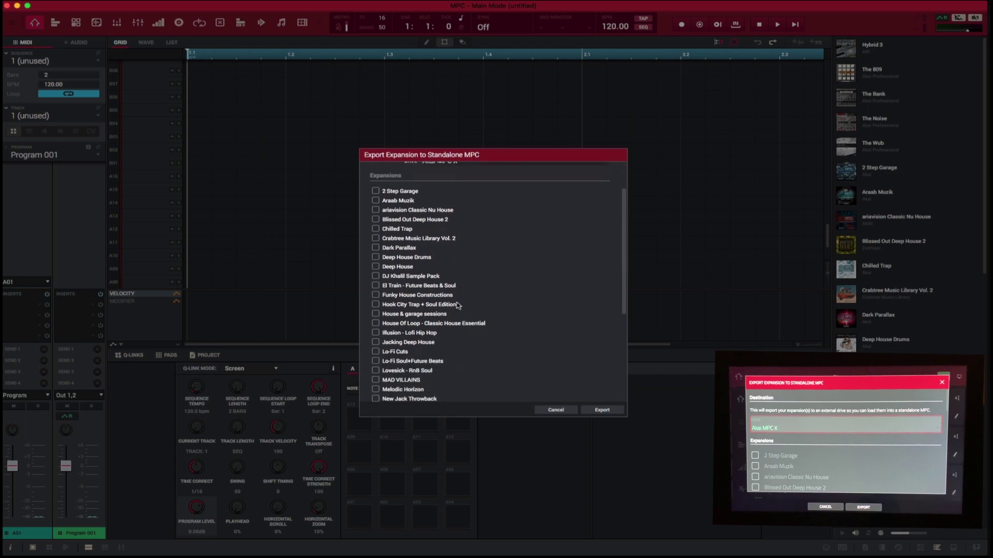
{"action": "left_click", "coordinate": [376, 381]}
{"action": "left_click", "coordinate": [602, 411]}
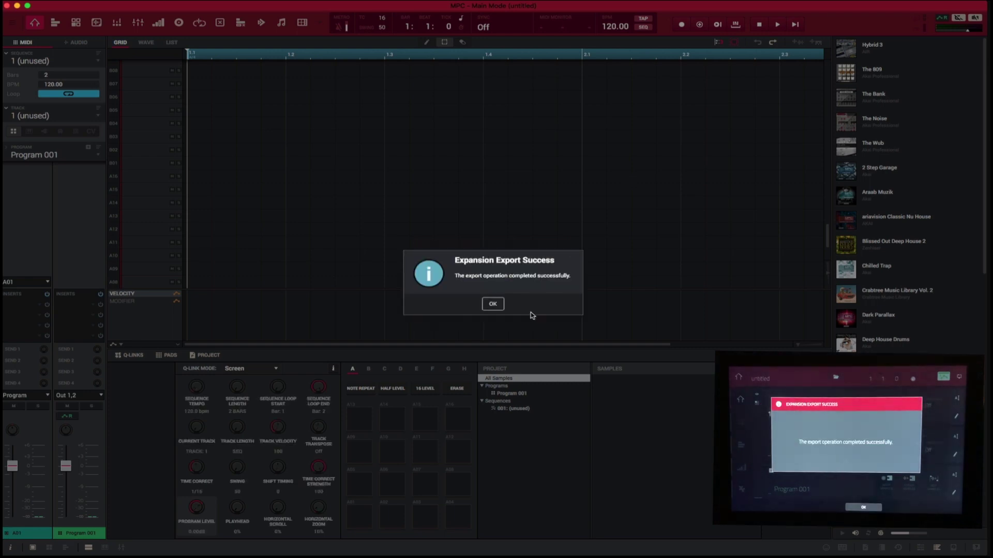
{"action": "left_click", "coordinate": [493, 306]}
Step: Find MAD VILLAINS in the expansion browser and compare it with Lovesick - RnB Soul, New Jack Throwback and Raw Beats
{"action": "scroll", "coordinate": [944, 304], "scroll_direction": "down", "scroll_amount": 9}
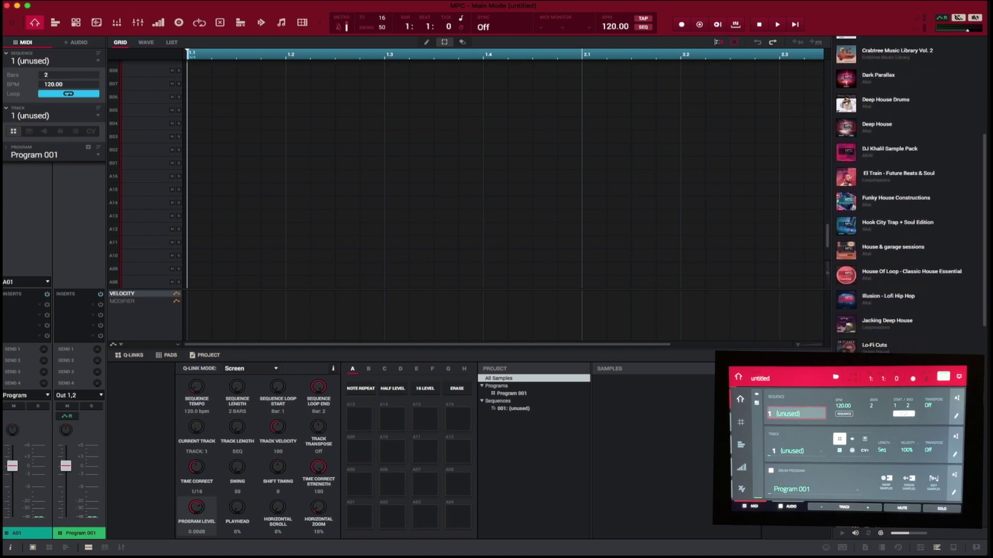
{"action": "scroll", "coordinate": [907, 196], "scroll_direction": "down", "scroll_amount": 7}
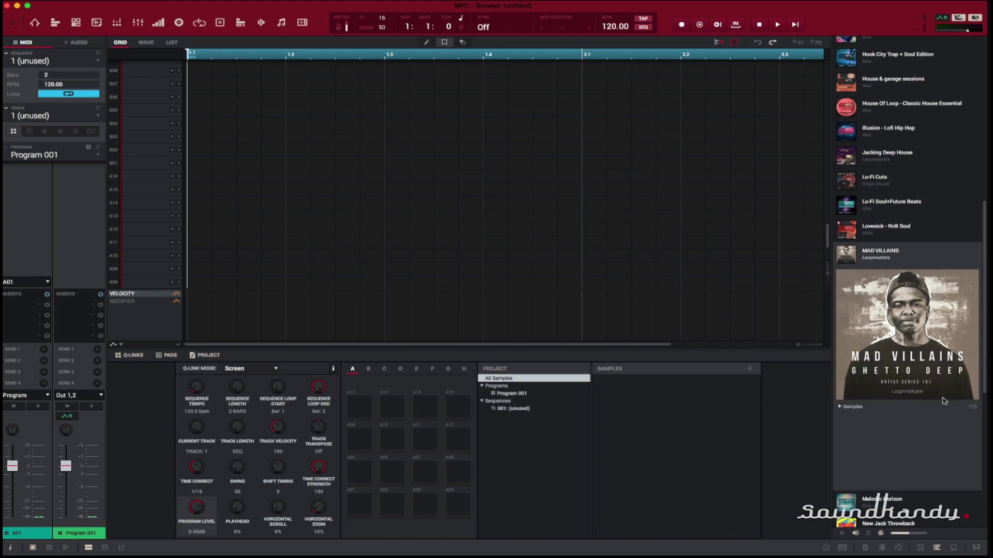
{"action": "left_click", "coordinate": [848, 230]}
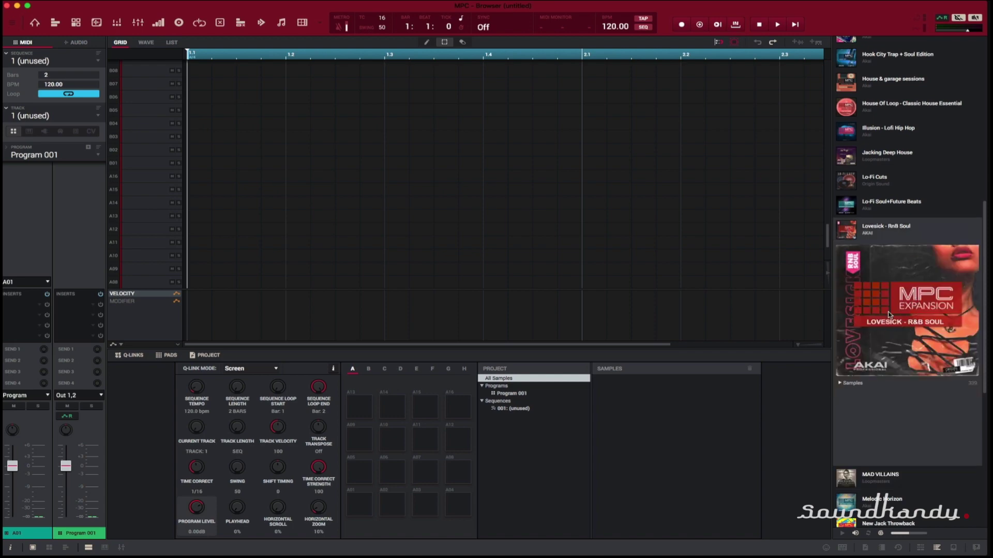
{"action": "scroll", "coordinate": [889, 314], "scroll_direction": "down", "scroll_amount": 3}
{"action": "left_click", "coordinate": [853, 416]}
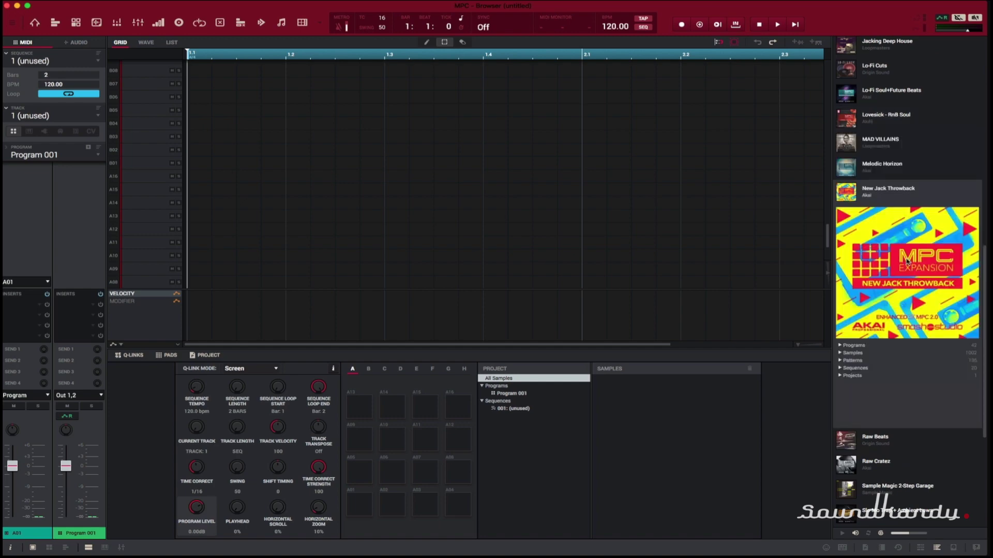
{"action": "scroll", "coordinate": [907, 263], "scroll_direction": "down", "scroll_amount": 5}
{"action": "left_click", "coordinate": [857, 327]}
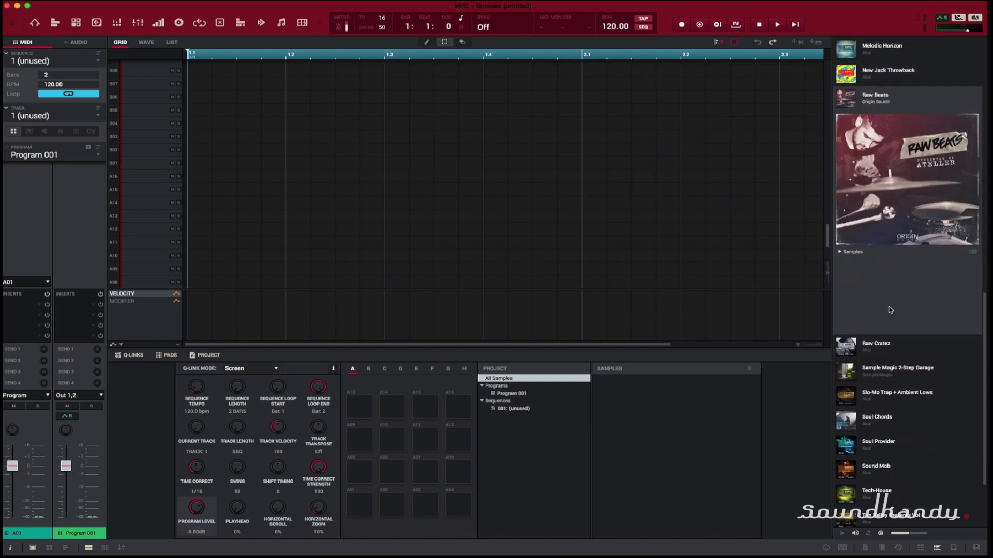
Step: Examine the artwork and contents of the DJ Khalil, El Train, Hook City, Illusion and Lovesick expansions, and return to the list's start
{"action": "scroll", "coordinate": [889, 305], "scroll_direction": "up", "scroll_amount": 15}
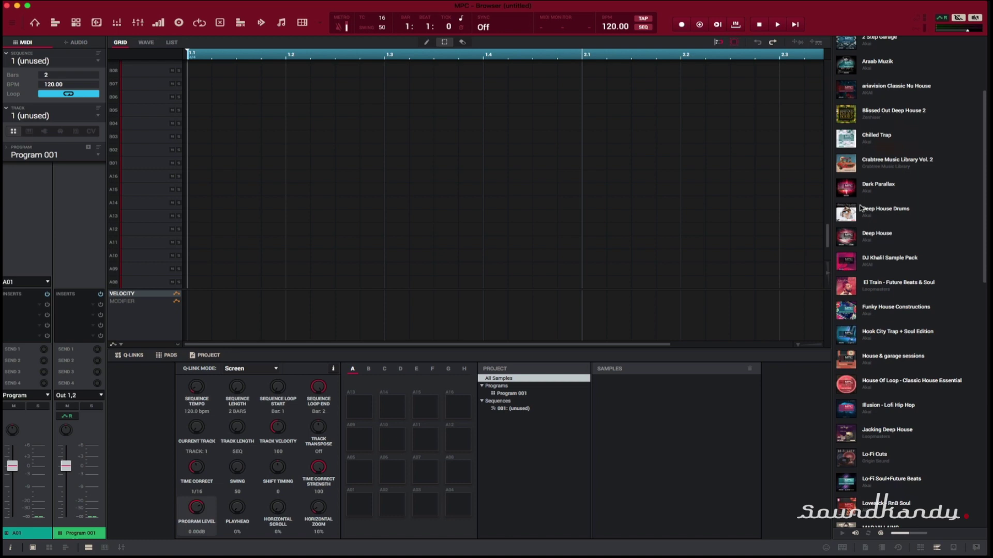
{"action": "left_click", "coordinate": [842, 265]}
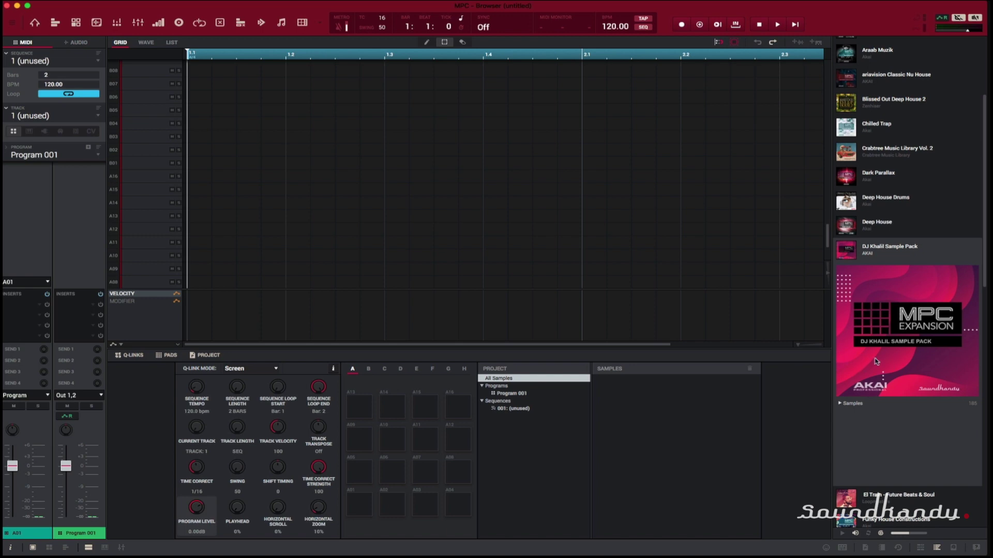
{"action": "scroll", "coordinate": [876, 362], "scroll_direction": "down", "scroll_amount": 3}
{"action": "left_click", "coordinate": [876, 365]}
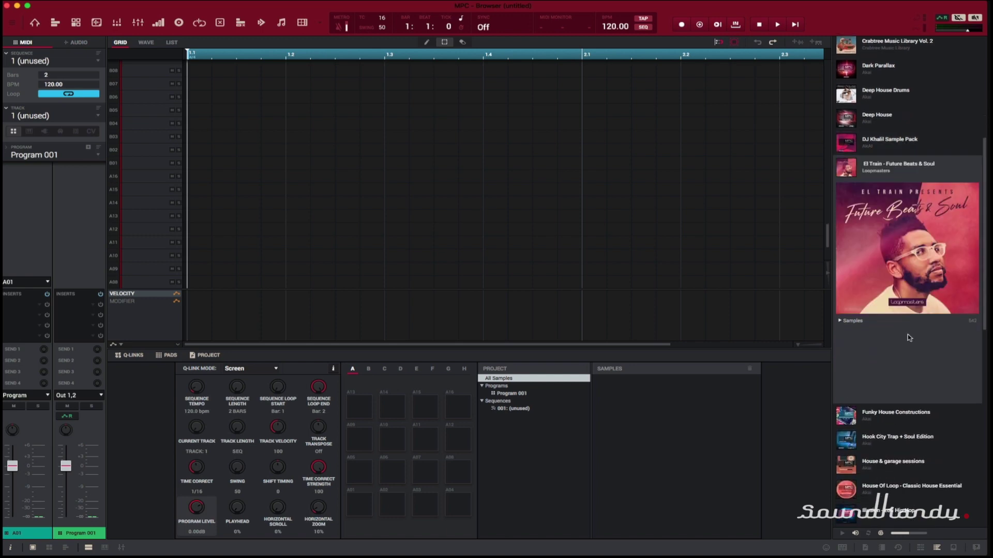
{"action": "scroll", "coordinate": [902, 344], "scroll_direction": "down", "scroll_amount": 1}
{"action": "left_click", "coordinate": [849, 425]}
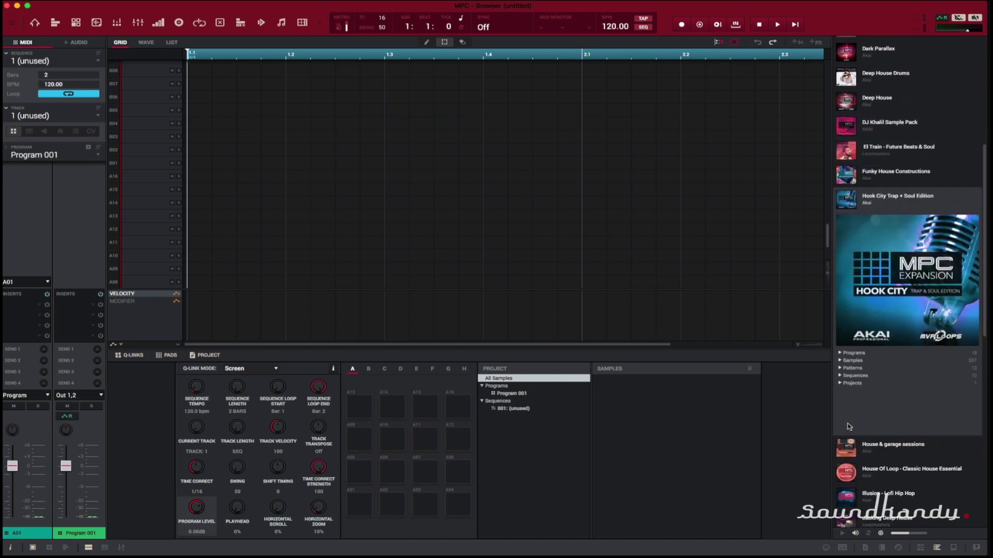
{"action": "scroll", "coordinate": [849, 427], "scroll_direction": "down", "scroll_amount": 3}
{"action": "left_click", "coordinate": [852, 355]}
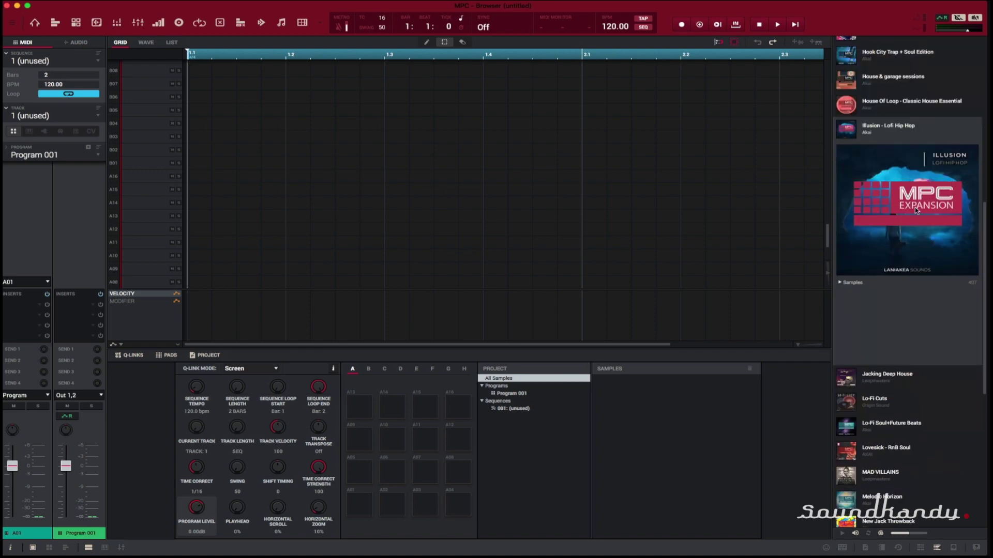
{"action": "scroll", "coordinate": [899, 326], "scroll_direction": "down", "scroll_amount": 3}
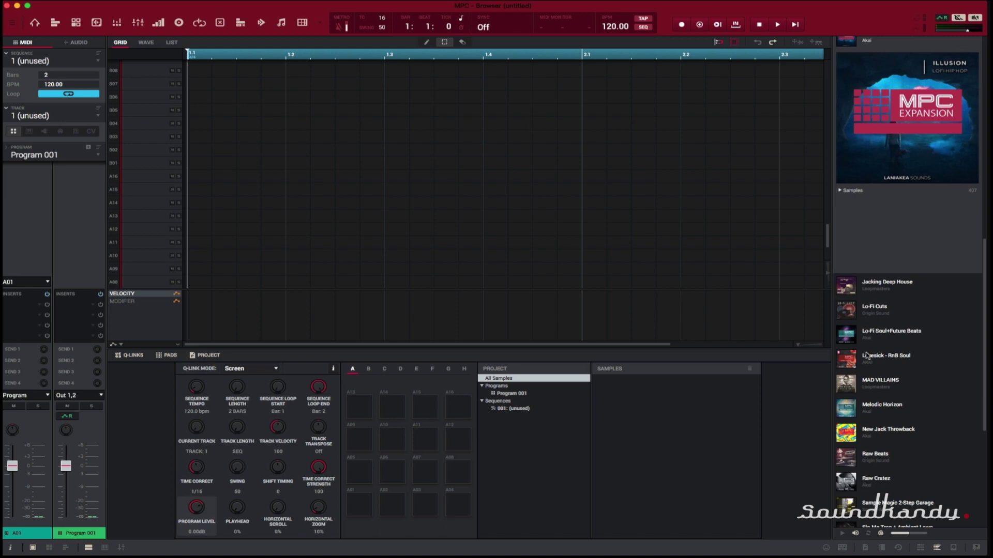
{"action": "left_click", "coordinate": [859, 358]}
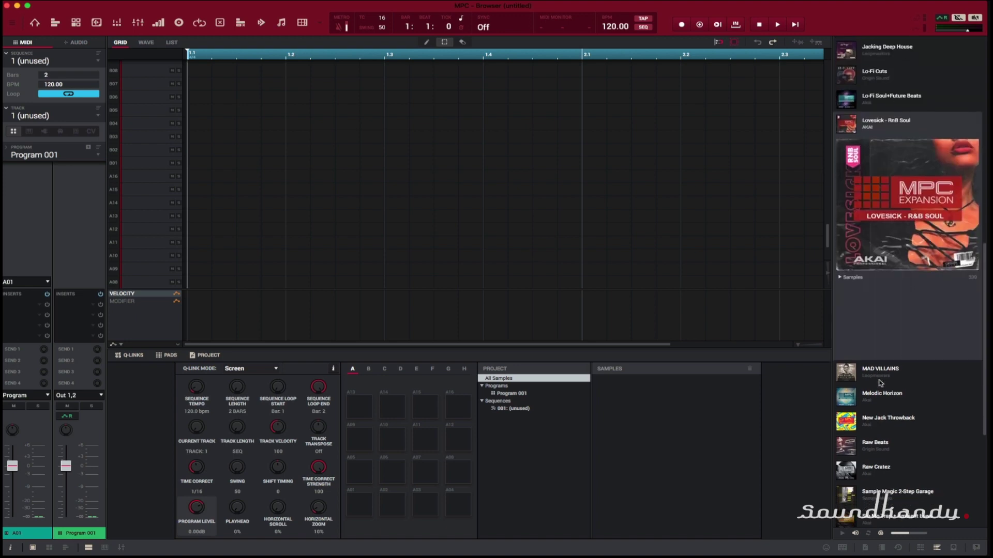
{"action": "scroll", "coordinate": [879, 380], "scroll_direction": "down", "scroll_amount": 5}
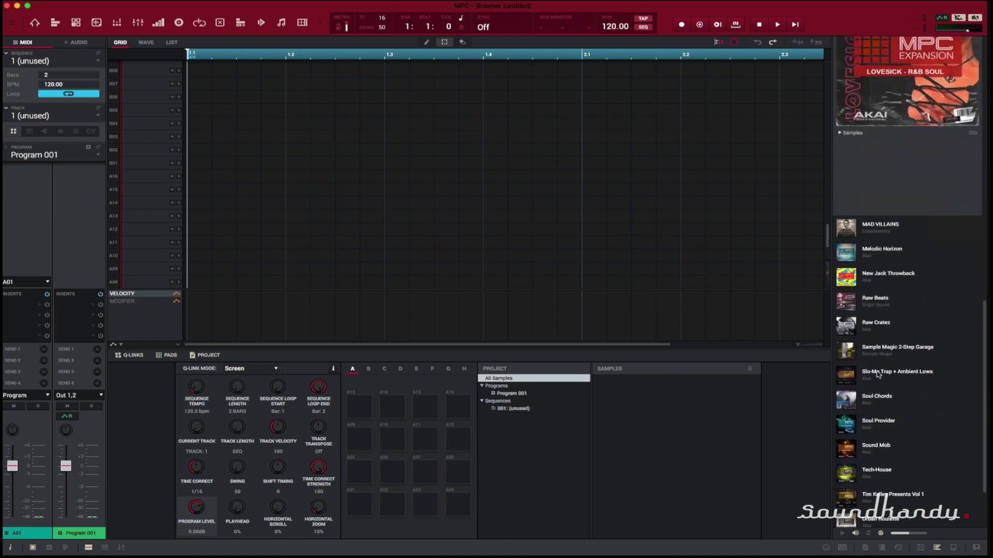
{"action": "scroll", "coordinate": [878, 375], "scroll_direction": "down", "scroll_amount": 2}
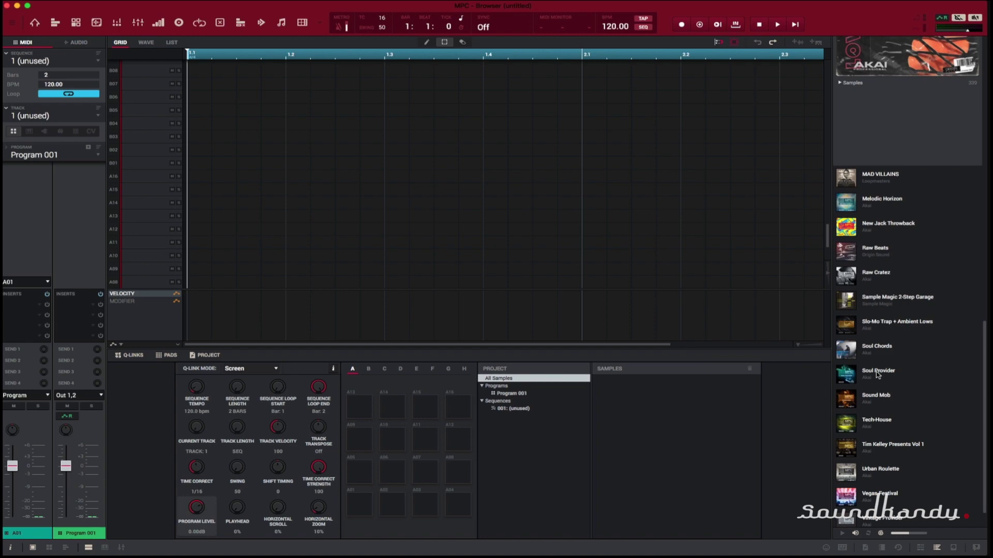
{"action": "scroll", "coordinate": [887, 305], "scroll_direction": "up", "scroll_amount": 15}
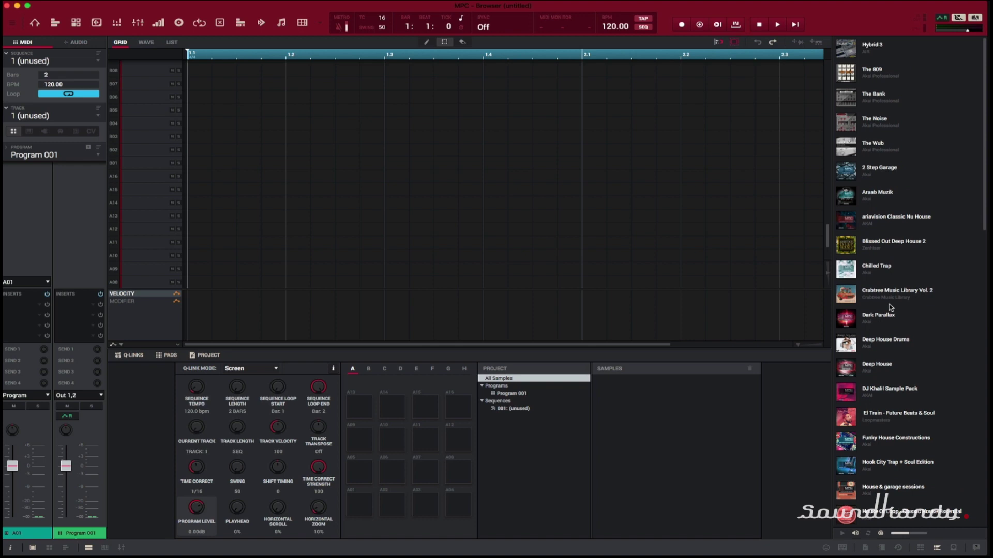